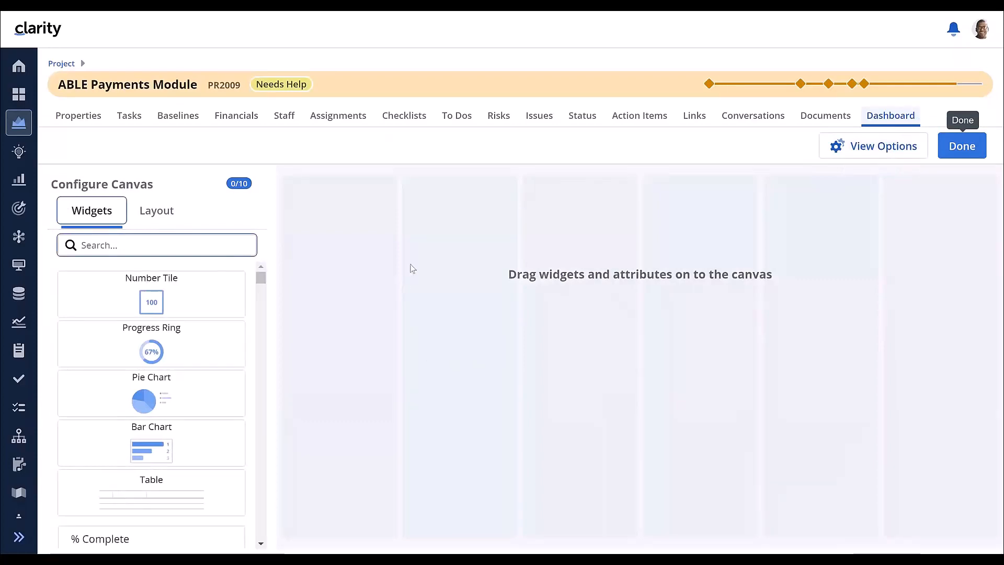
Add a Table widget to the empty dashboard canvas with Tasks as its target object.
click(159, 475)
drag(160, 475, 567, 294)
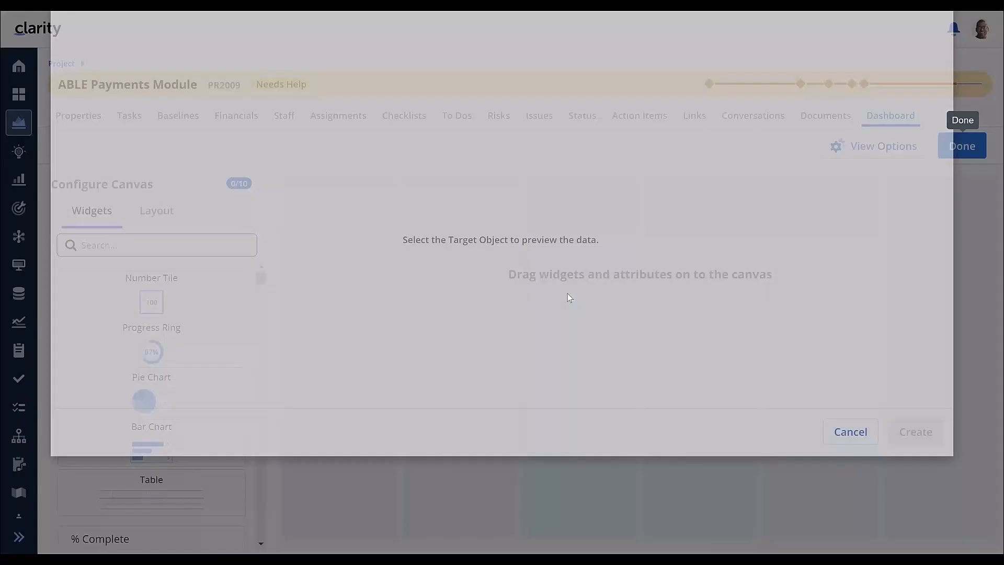
click(611, 114)
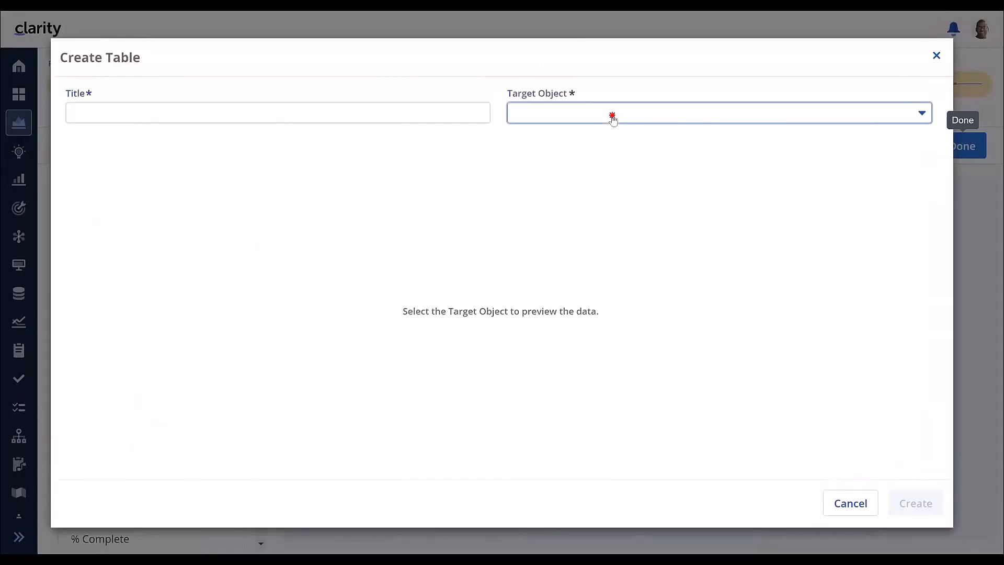
click(597, 133)
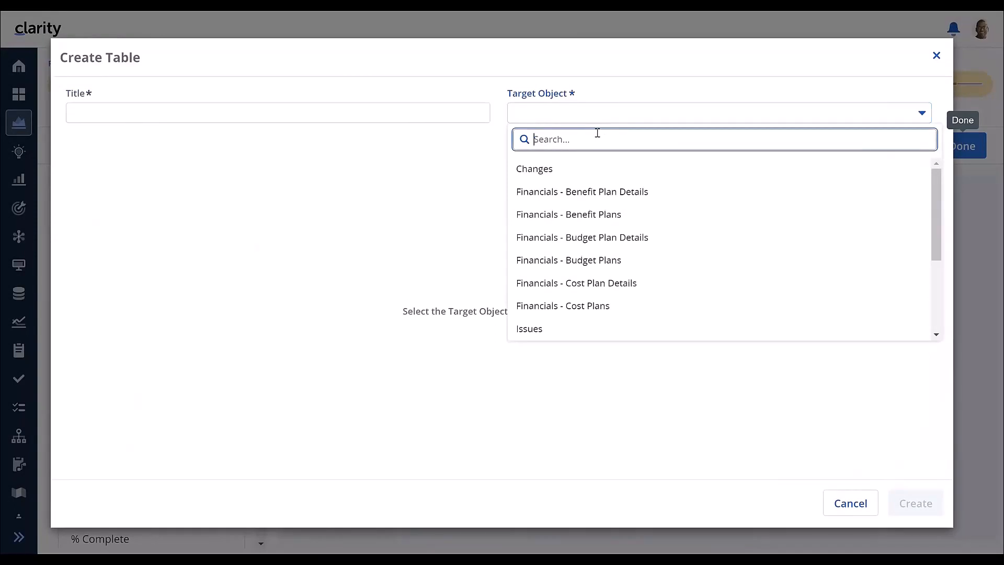
text(task)
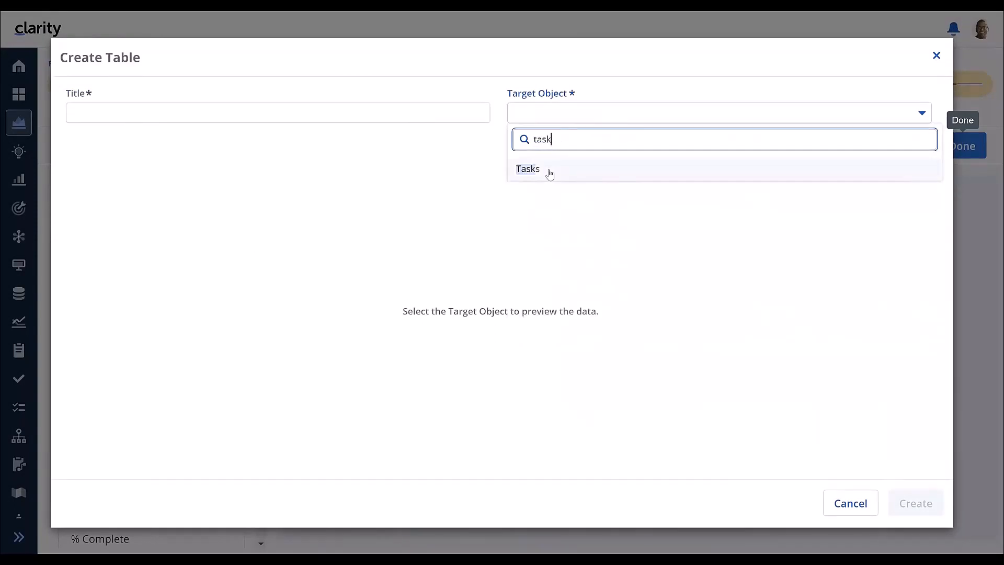
click(549, 174)
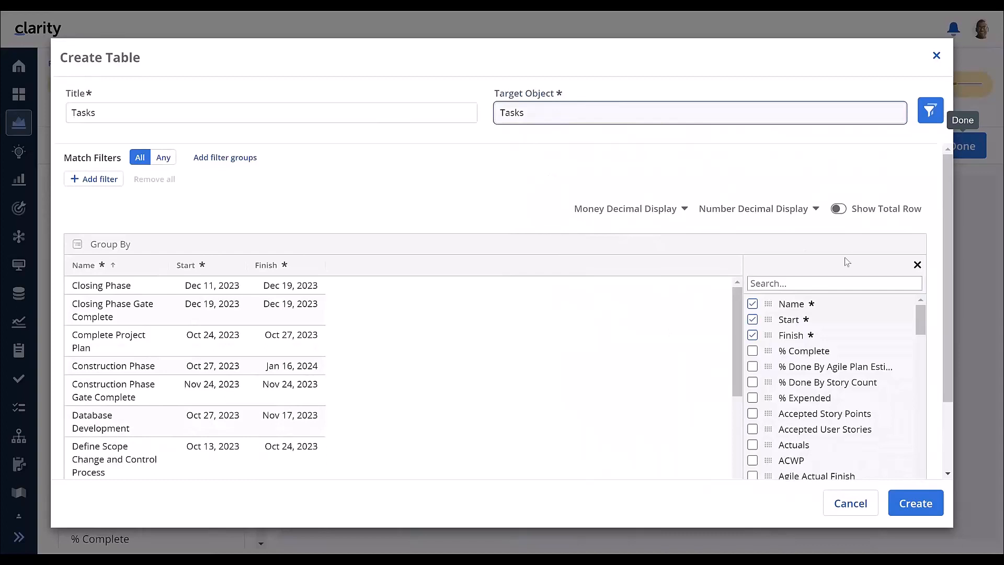
Add the Phase Name and Status columns to the Tasks table.
click(819, 283)
text(phas)
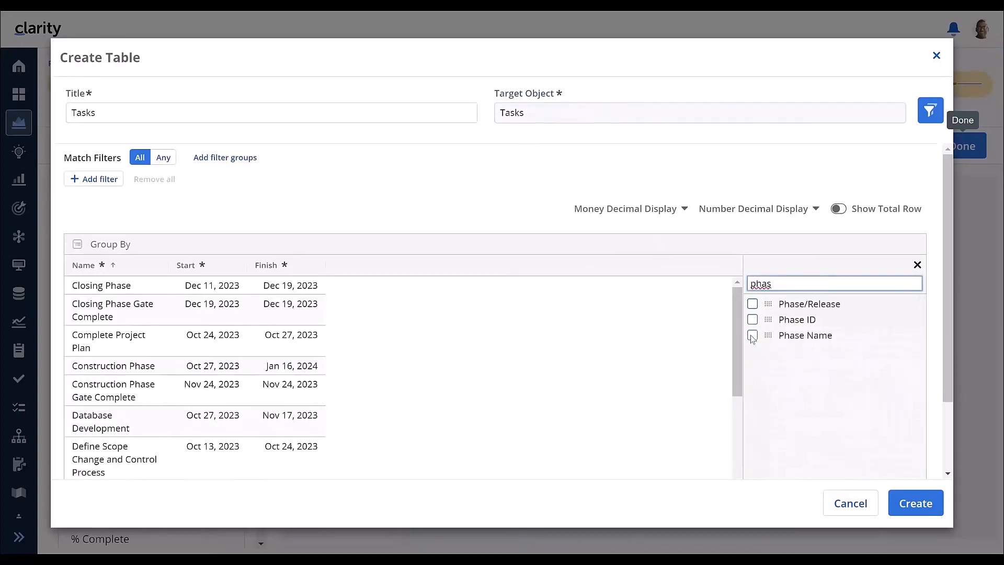
click(752, 336)
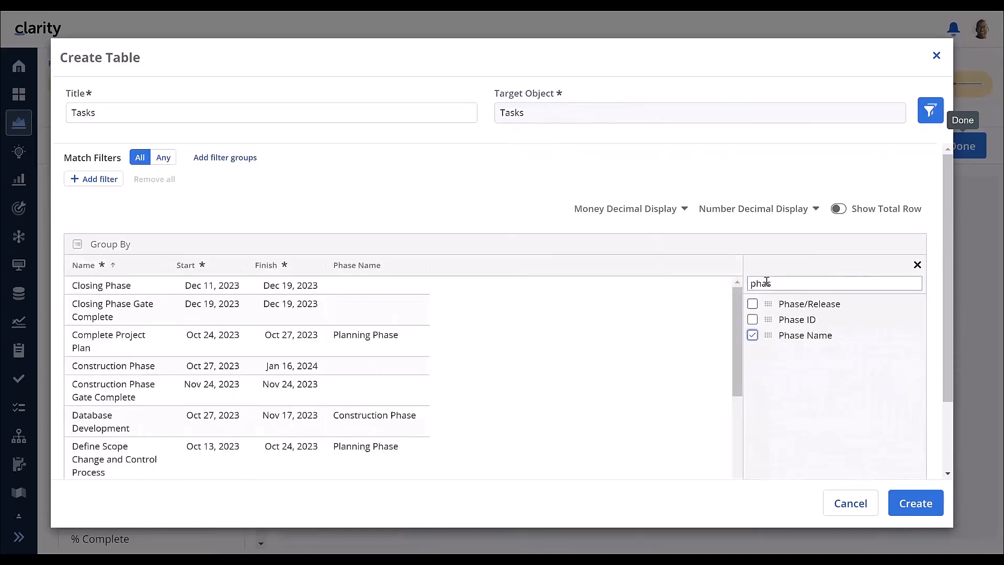
double_click(766, 283)
text(sta)
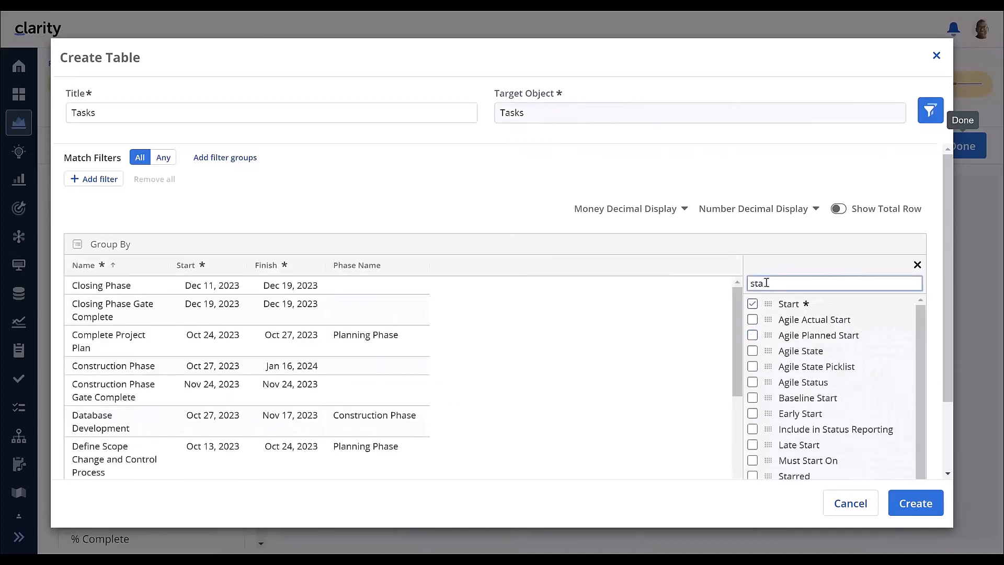
text(t)
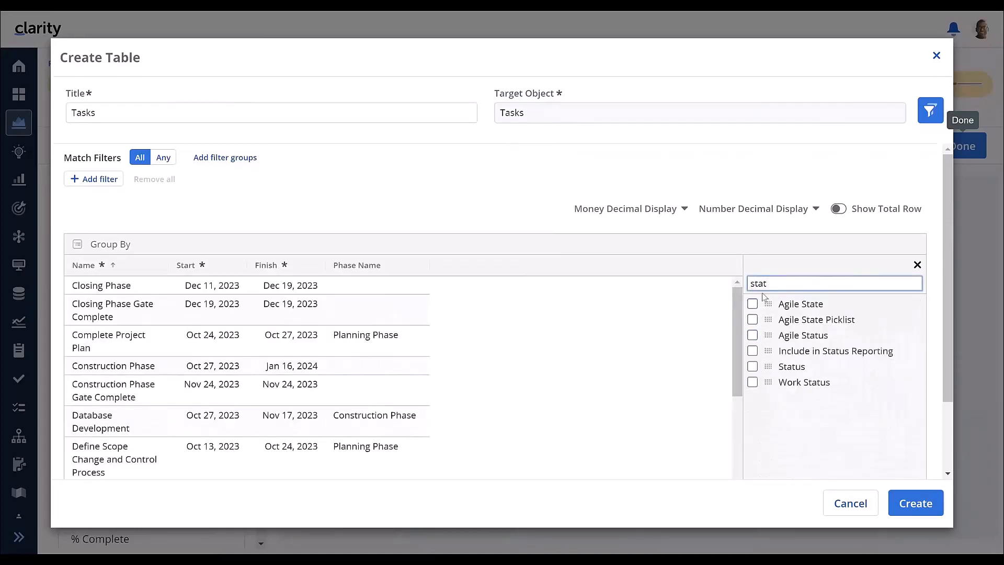
click(753, 368)
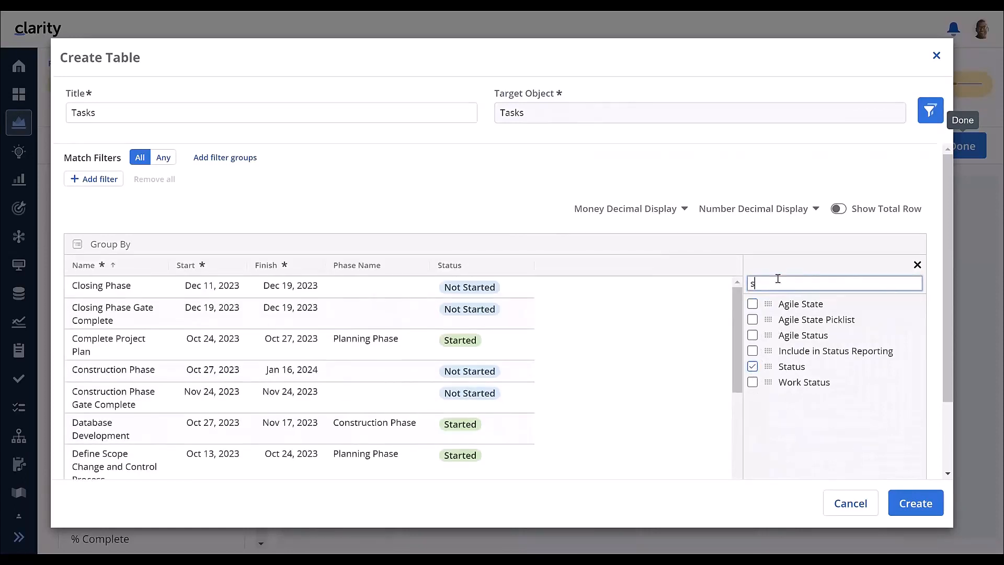
Add the Total Effort and Assigned Resources columns to the Tasks table and close the column chooser.
key(BackSpace)
text(t)
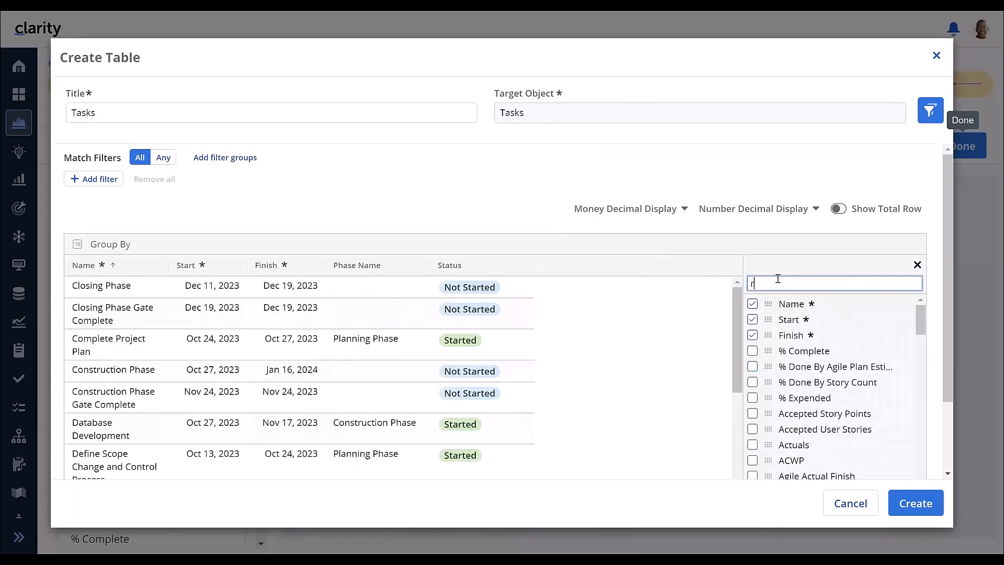
text(otal)
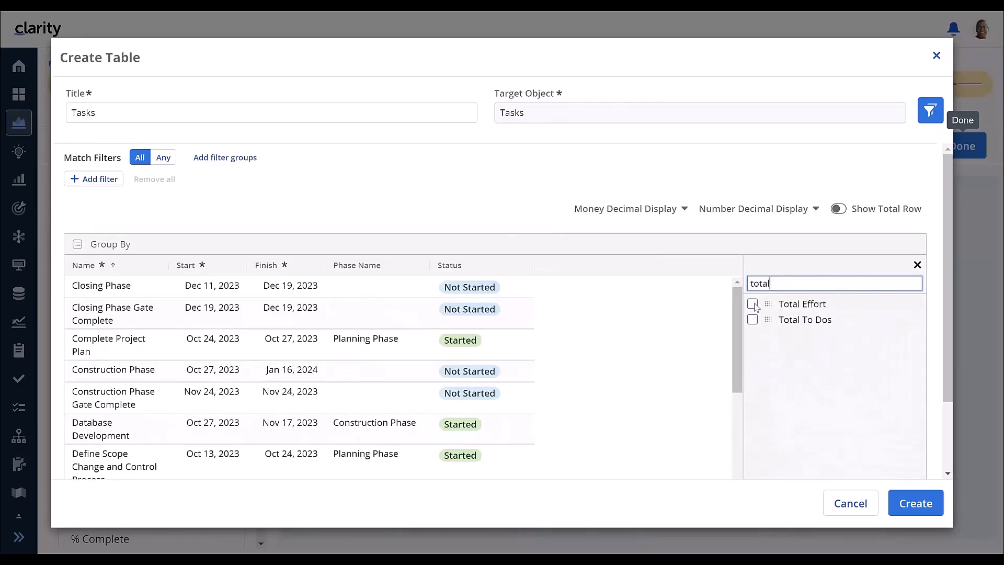
click(754, 303)
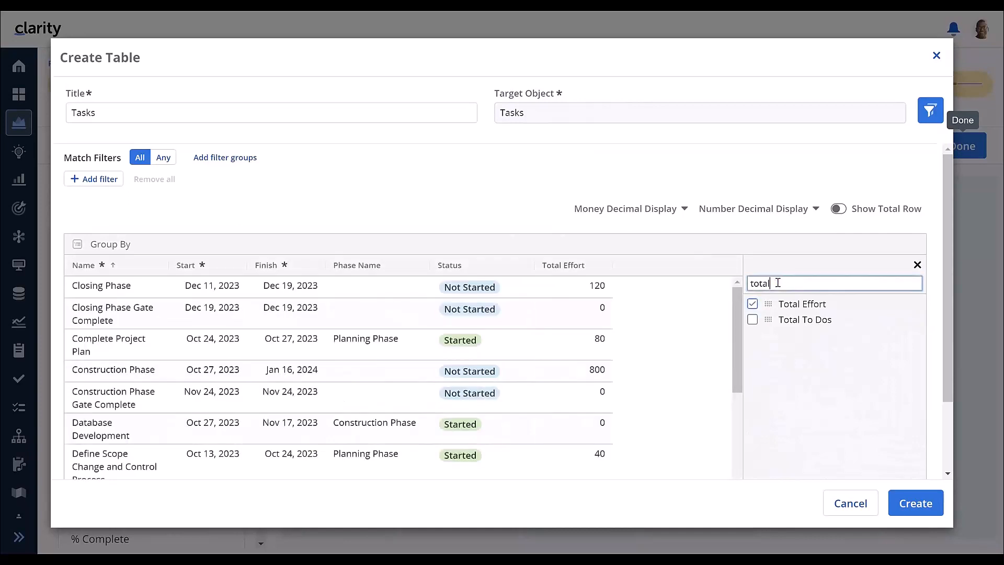
key(BackSpace)
key(BackSpace)
key(BackSpace)
key(BackSpace)
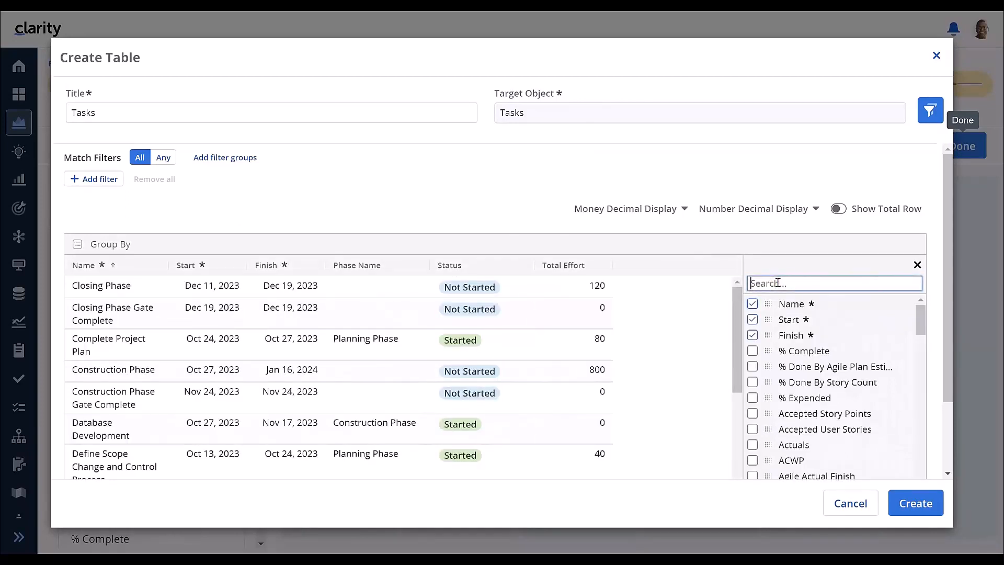
text(assign)
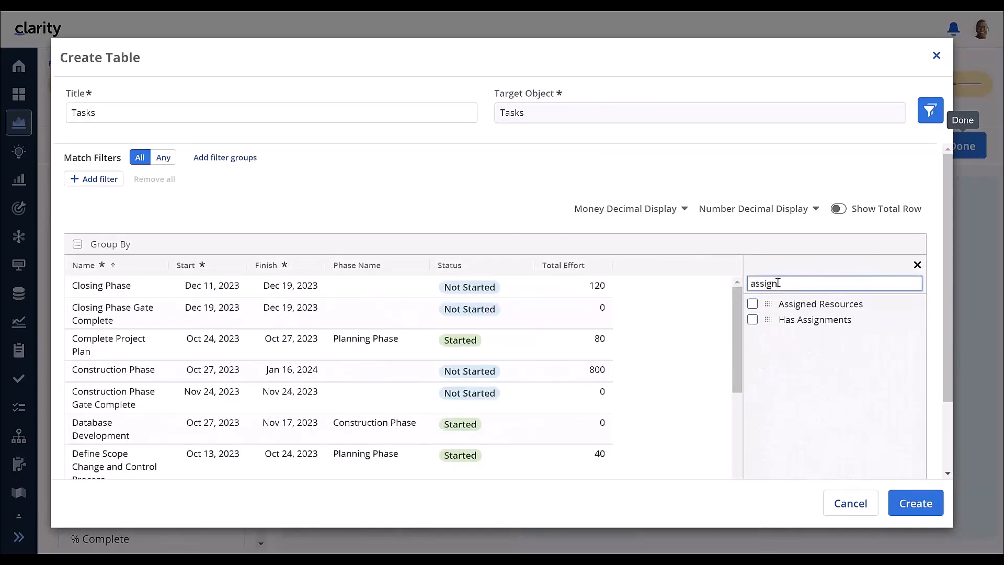
click(752, 305)
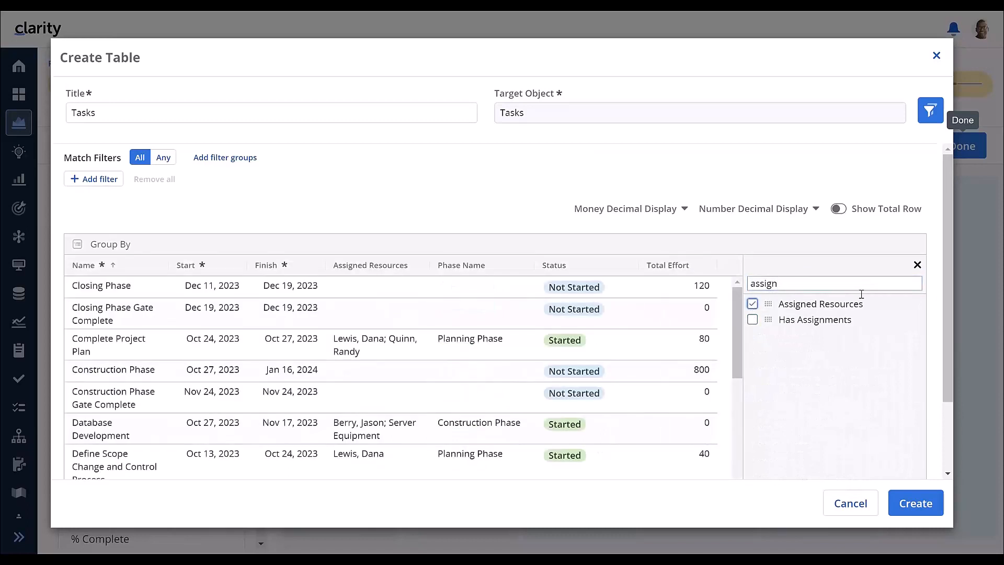
click(917, 265)
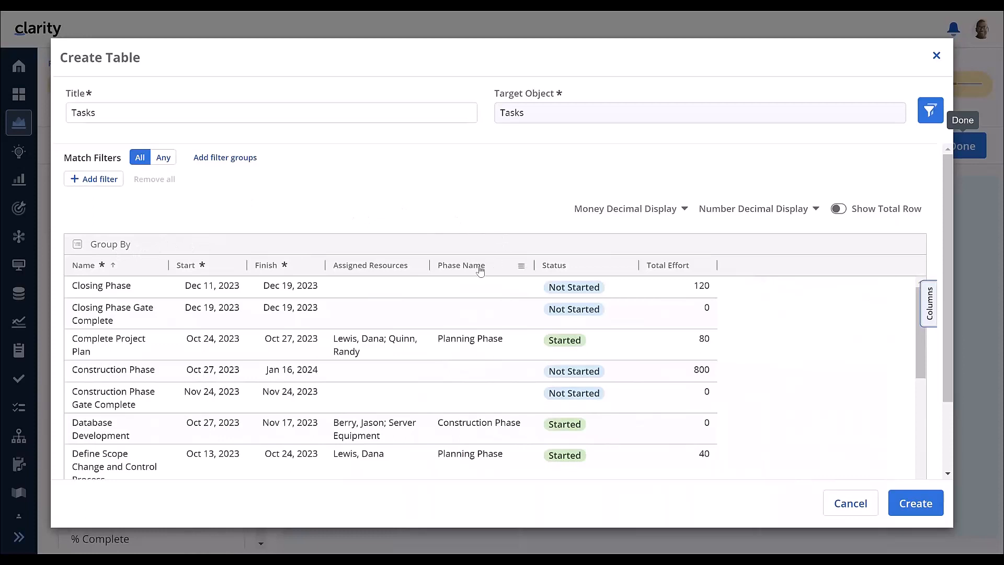
Group the table rows by Phase Name and, within each phase, by Status.
drag(479, 270, 411, 242)
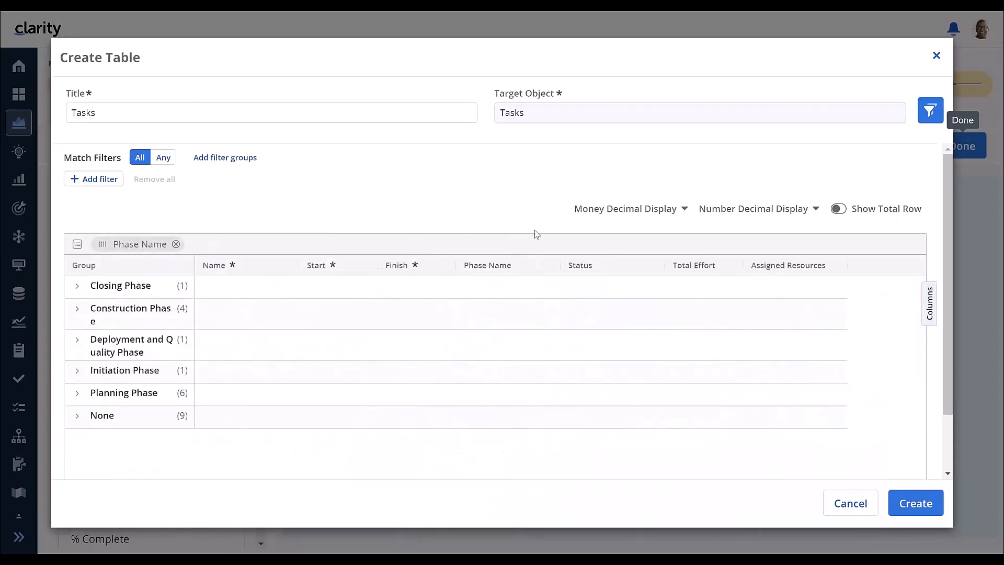
click(652, 267)
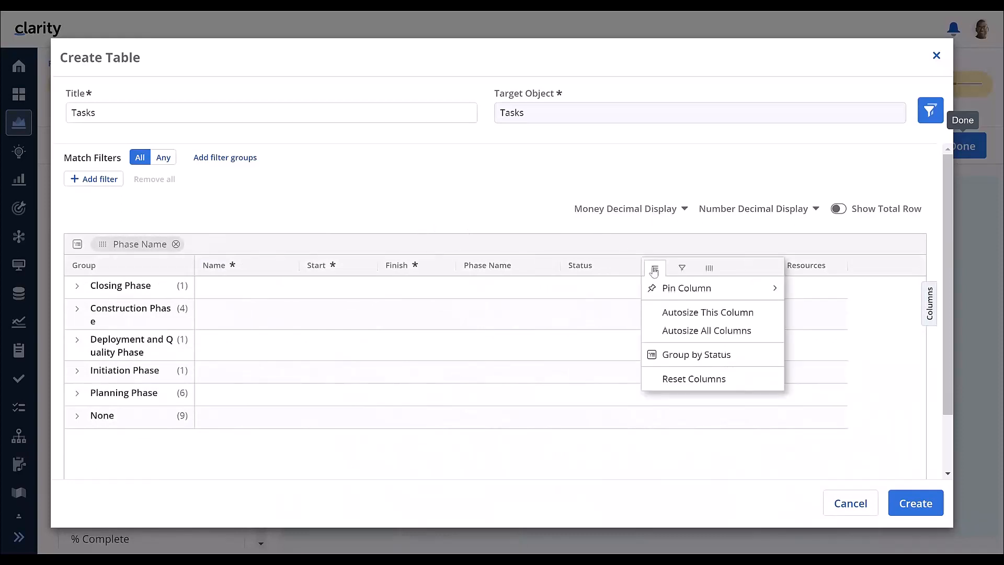
click(684, 356)
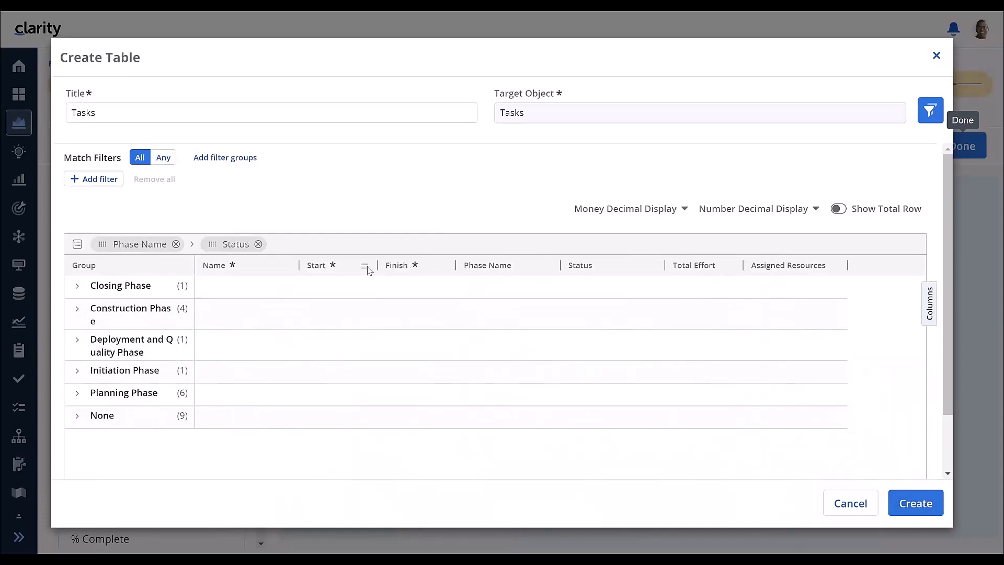
Set the Start column's value aggregation to Min and create the Tasks table widget.
click(367, 268)
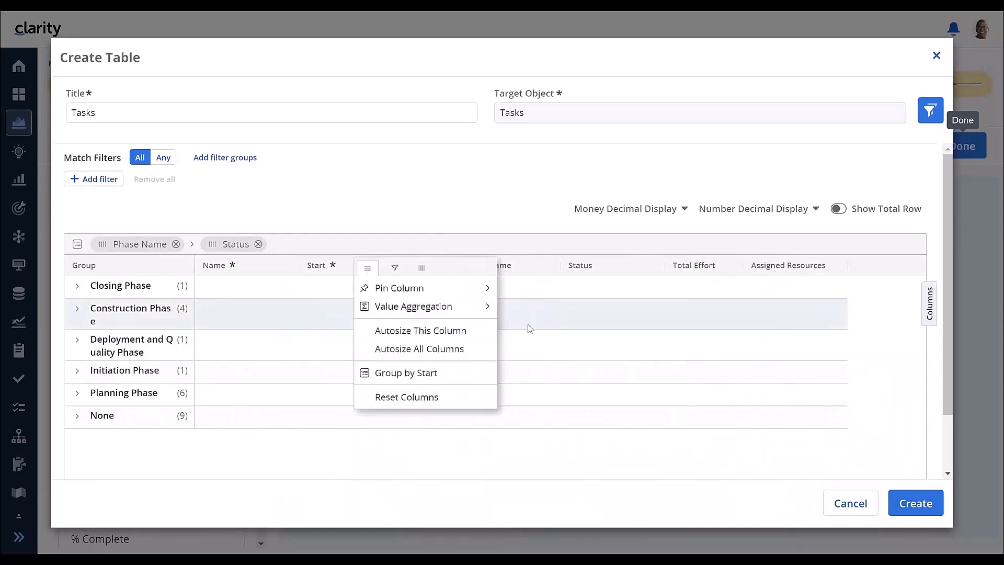
mouse_move(483, 308)
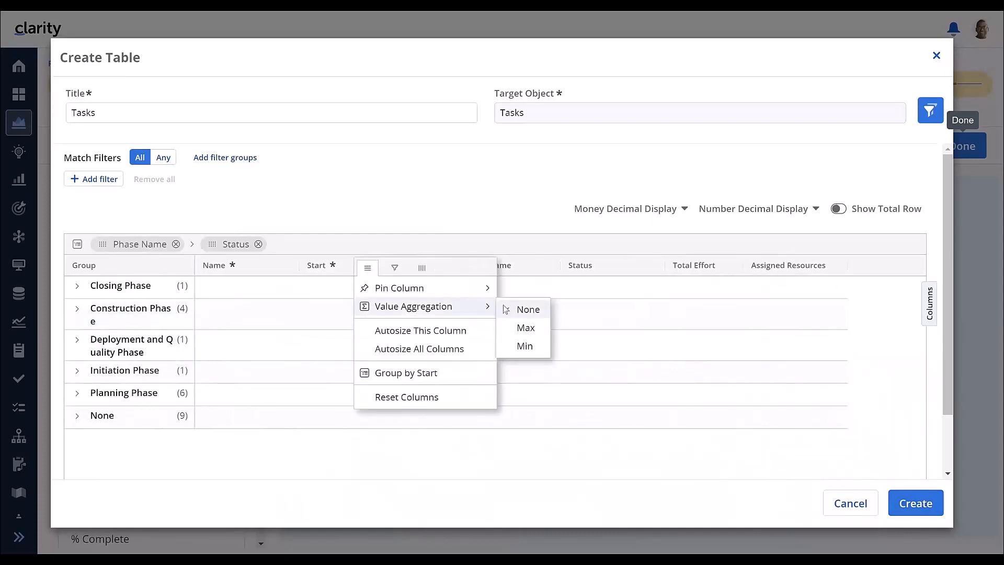
click(525, 346)
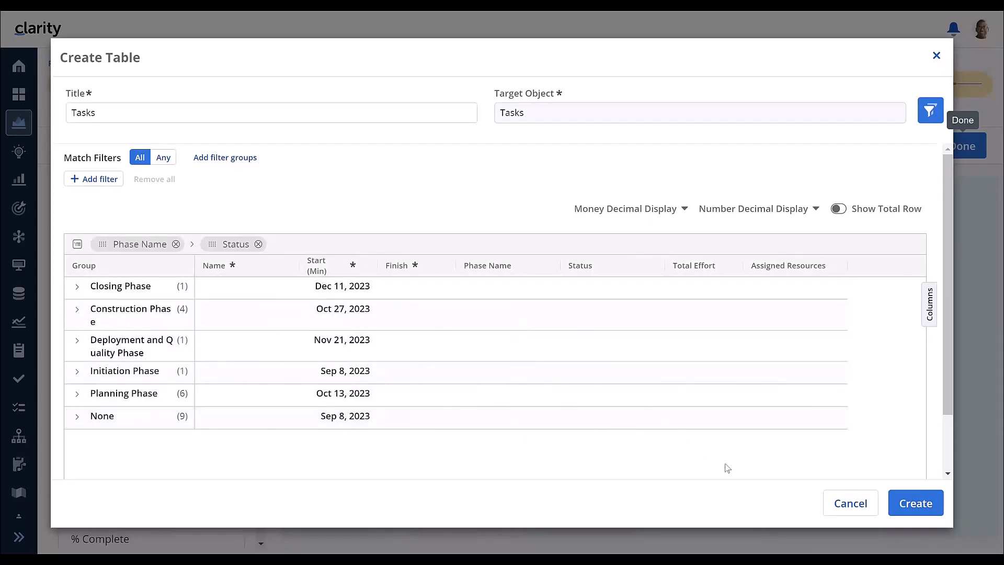
click(916, 504)
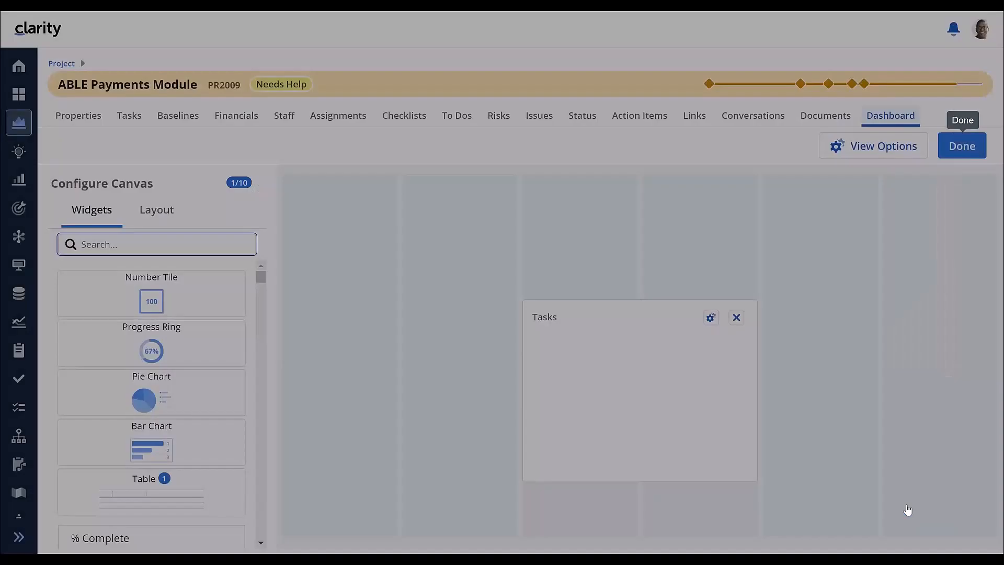
Enlarge the Tasks widget to span the full canvas width and finish configuring the dashboard.
click(972, 150)
click(971, 149)
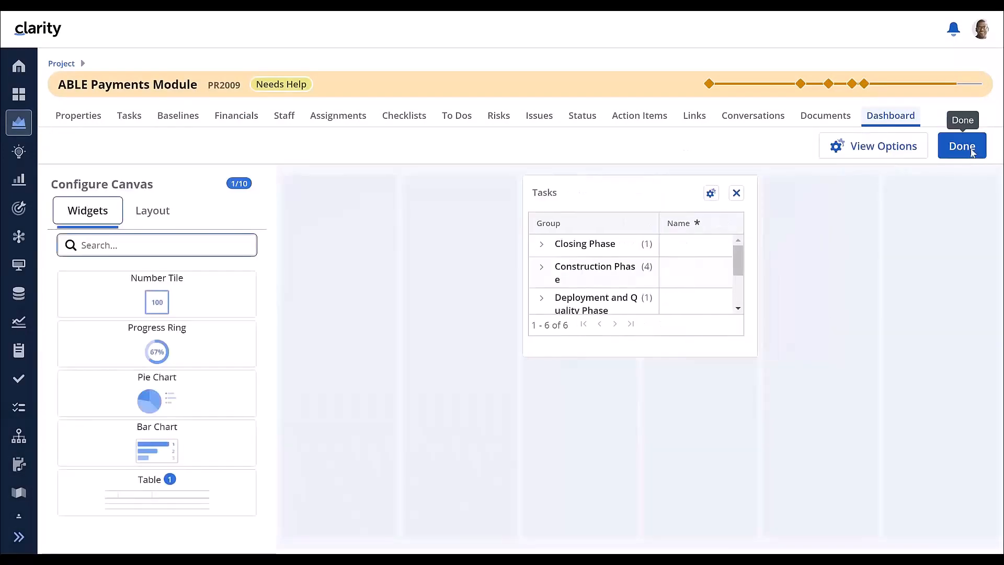
drag(753, 353, 994, 416)
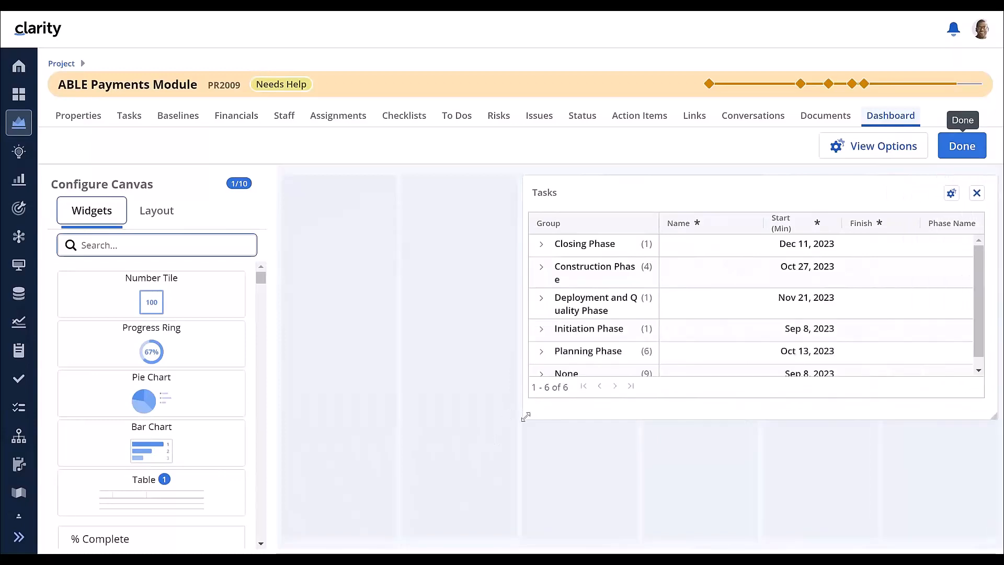
drag(538, 410, 283, 368)
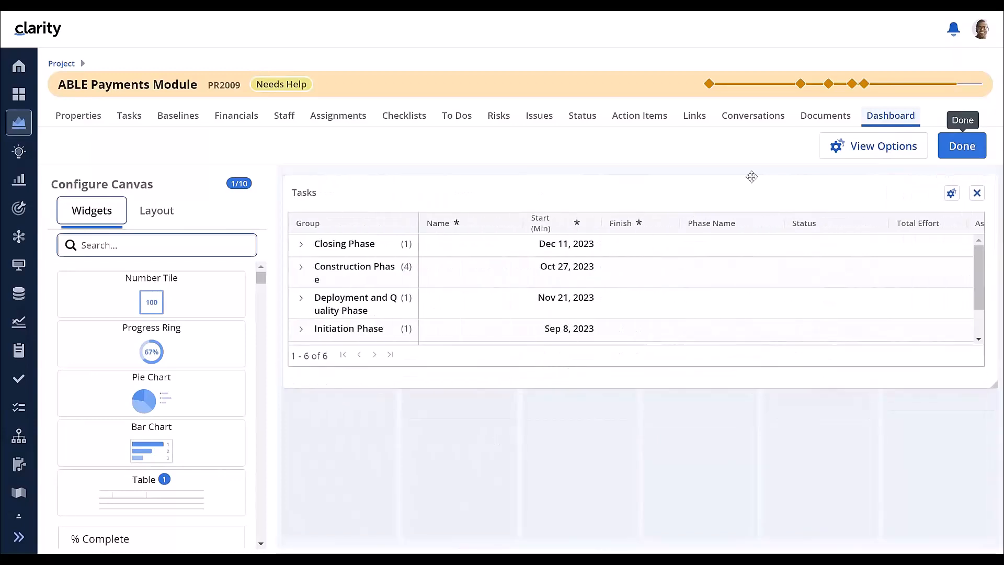
click(963, 146)
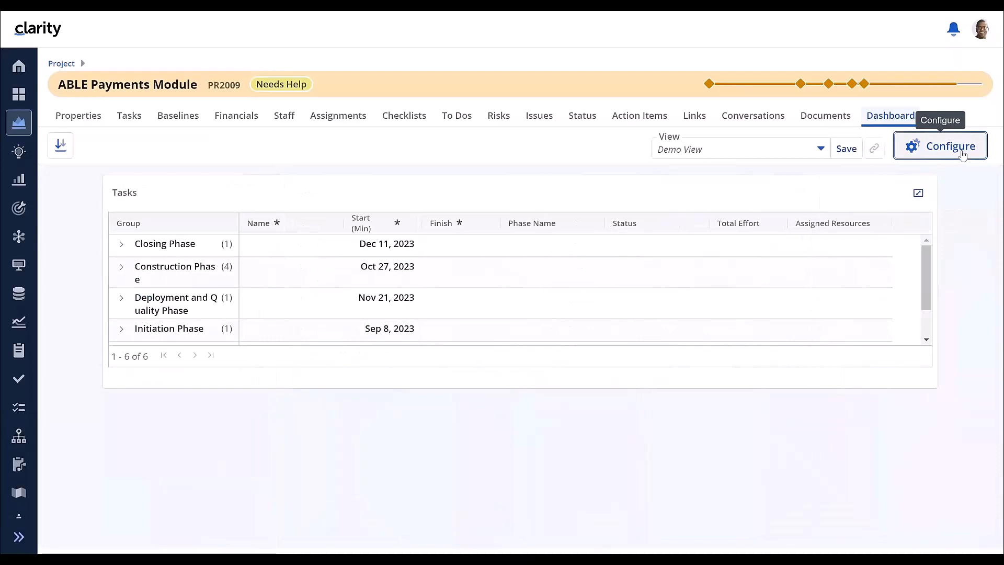
Expand the Construction Phase group and its Started and Not Started subgroups to examine the tasks inside.
scroll(476, 310, down, 2)
scroll(476, 309, up, 2)
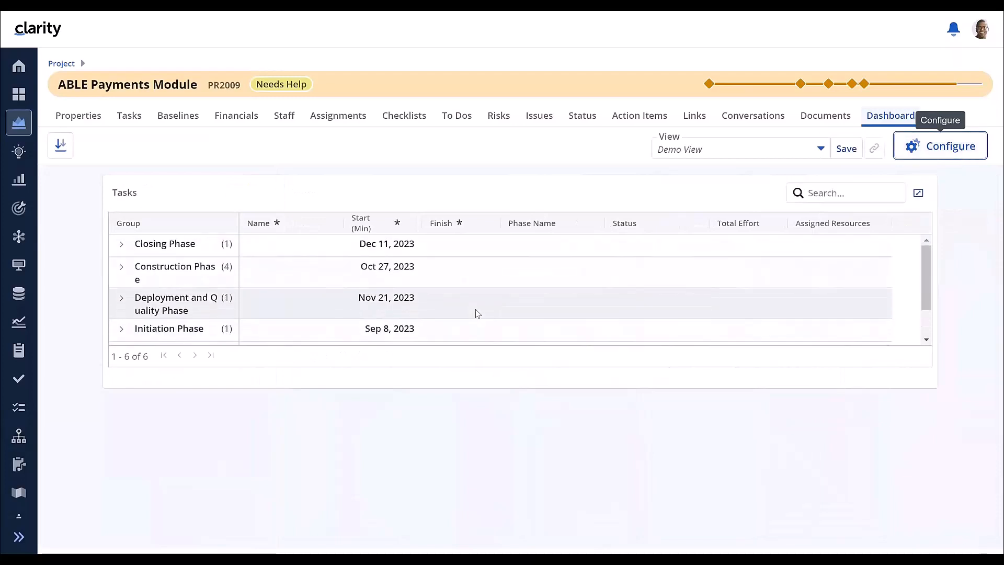
click(121, 268)
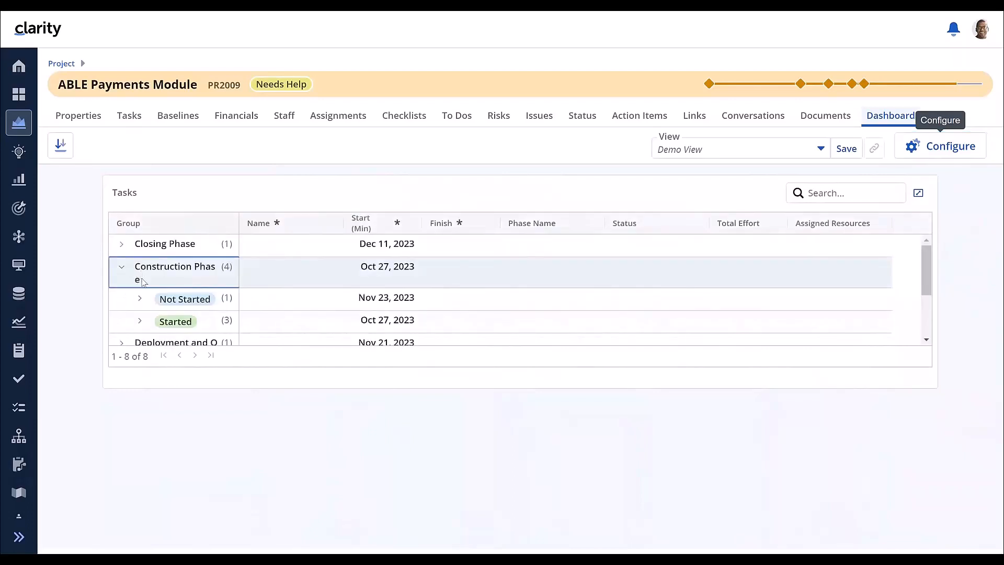
click(140, 320)
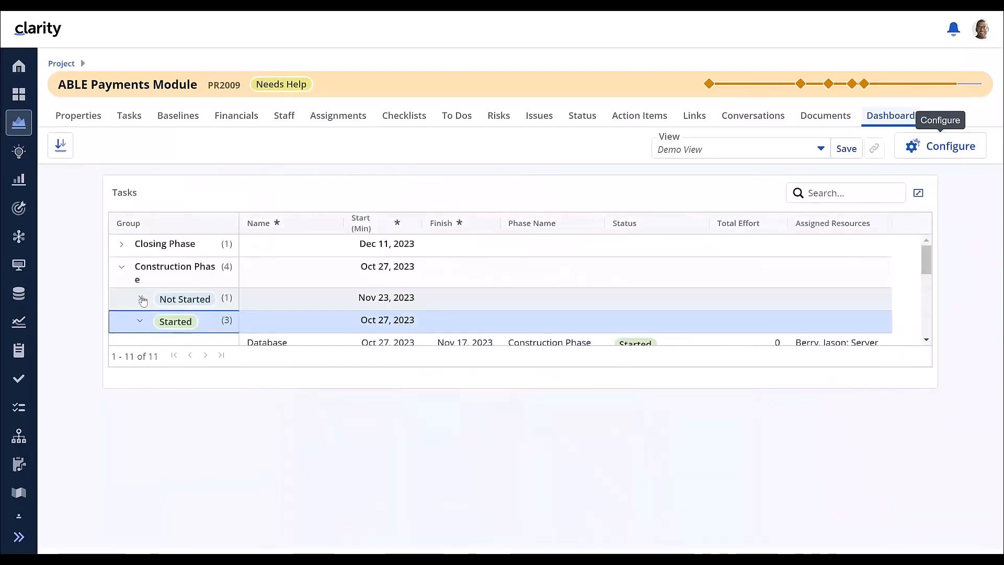
click(140, 298)
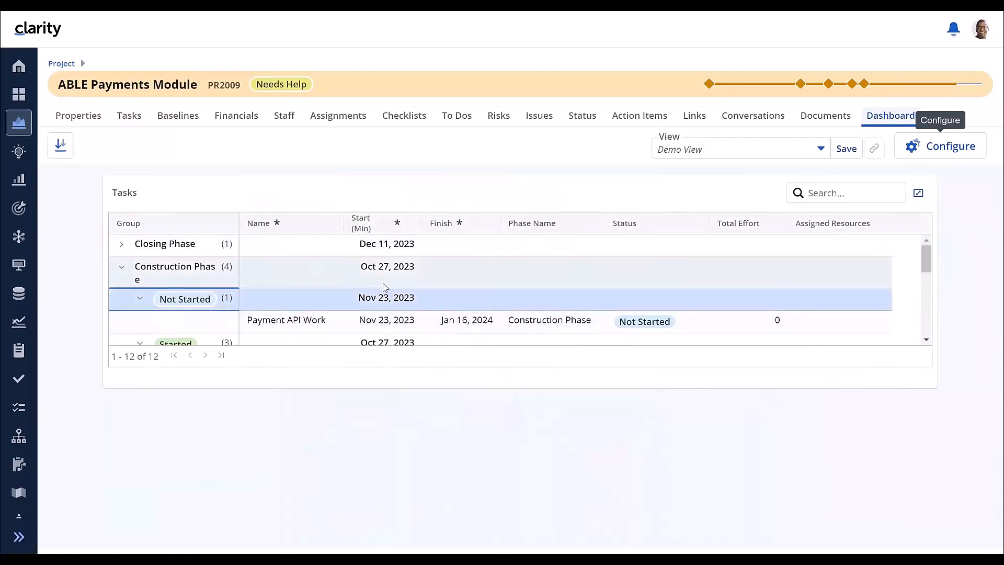
scroll(384, 288, down, 1)
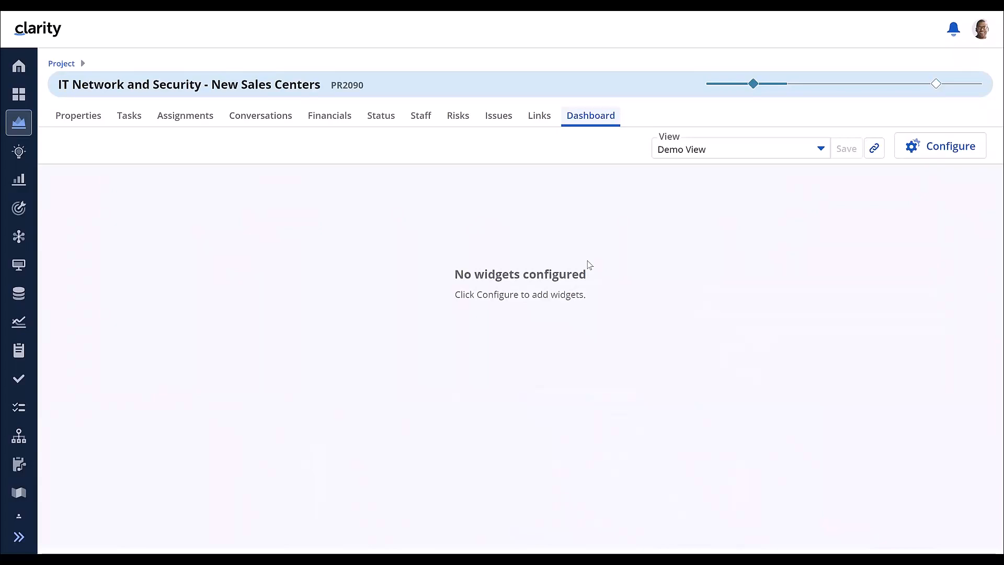
Enable selecting total and period columns separately in the Demo View's view options and finish configuring the dashboard.
click(930, 146)
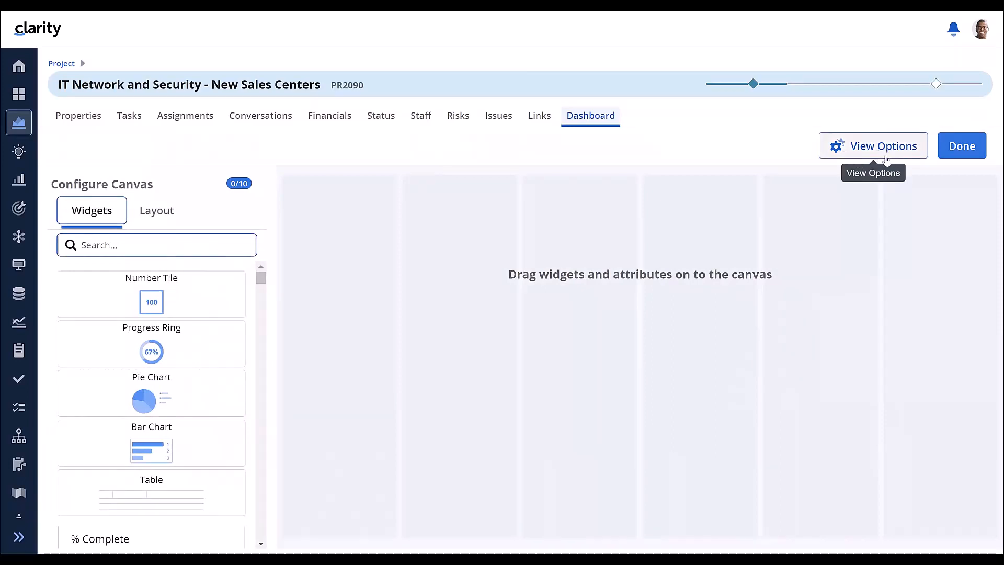
click(860, 149)
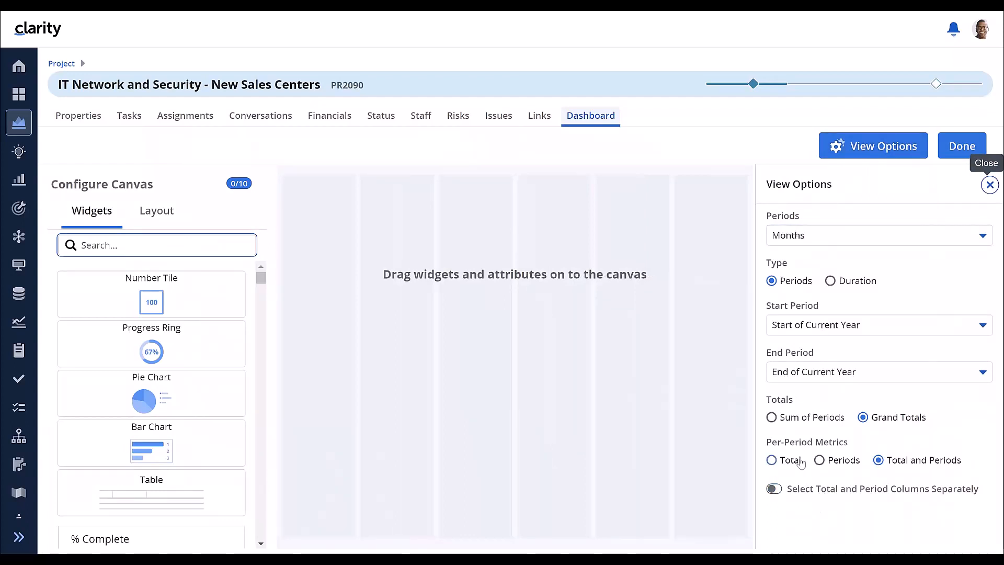
click(803, 490)
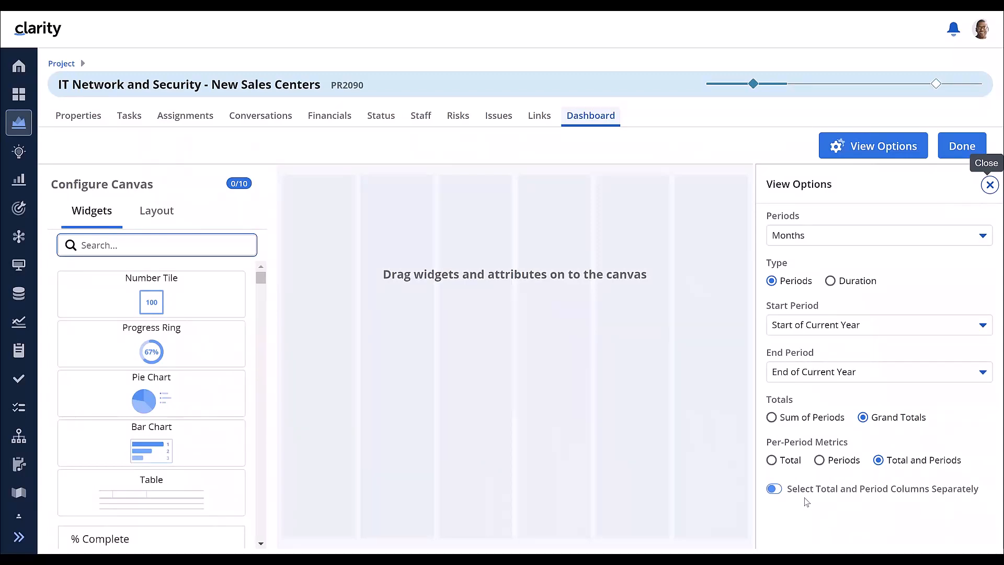
click(990, 185)
click(961, 146)
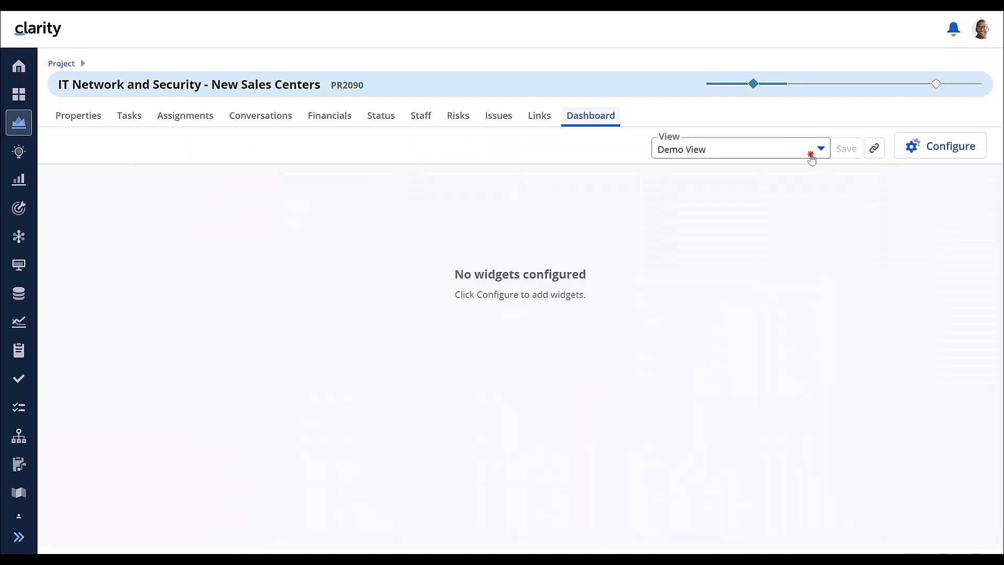
Switch to the Demo Dashboard view and examine its cost charts, cost plan details table and staff table.
click(812, 157)
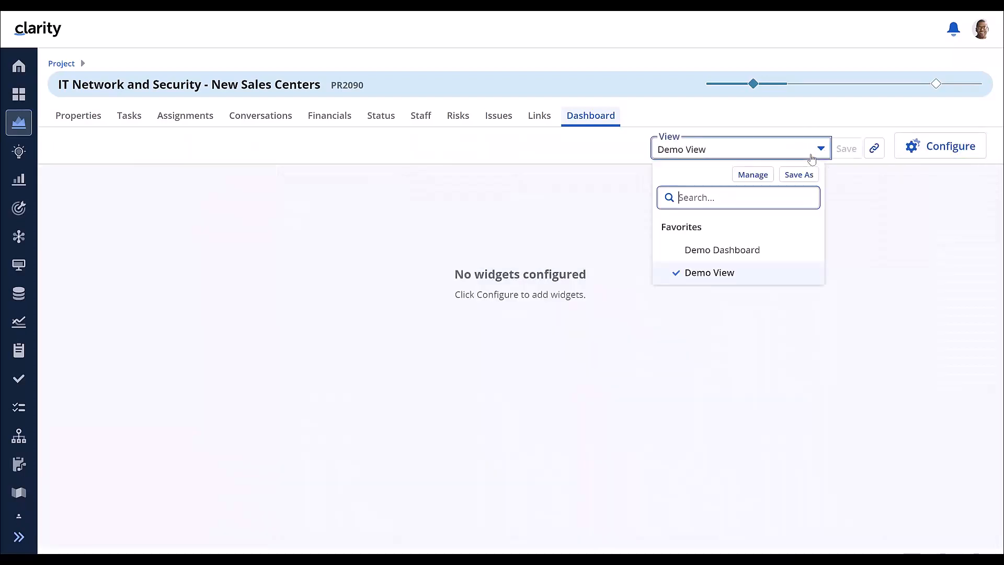
click(752, 251)
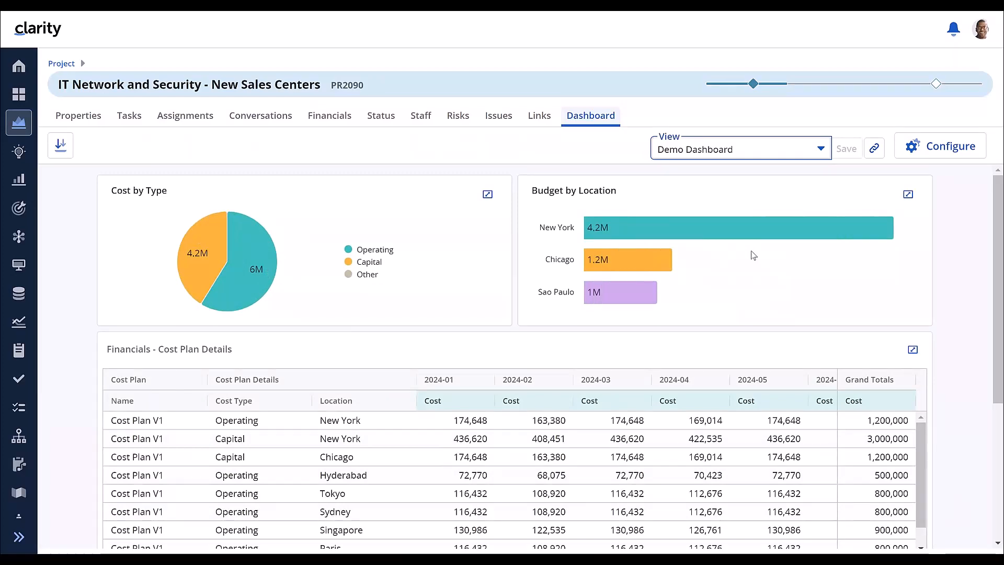
mouse_move(643, 256)
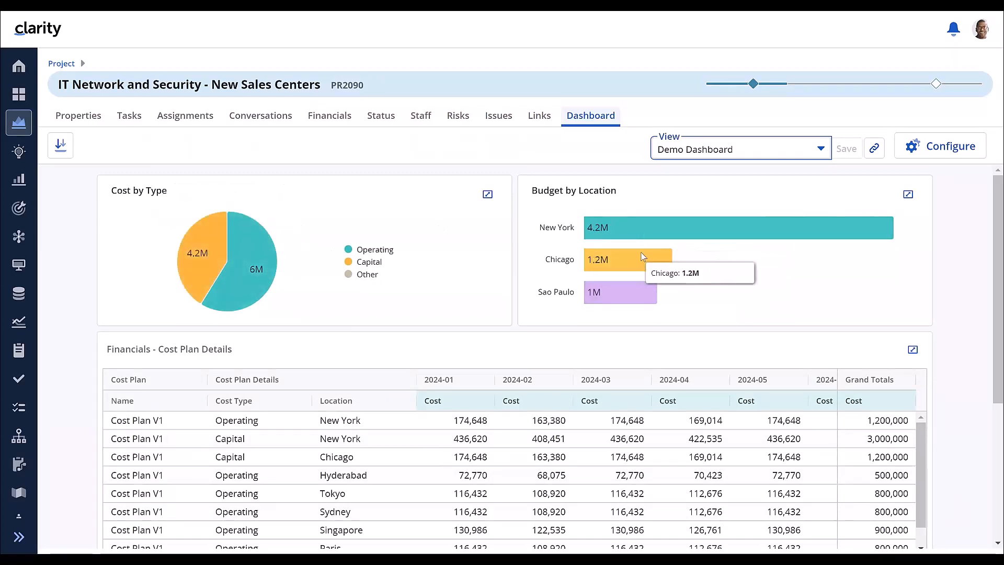
scroll(539, 465, down, 1)
scroll(539, 456, down, 3)
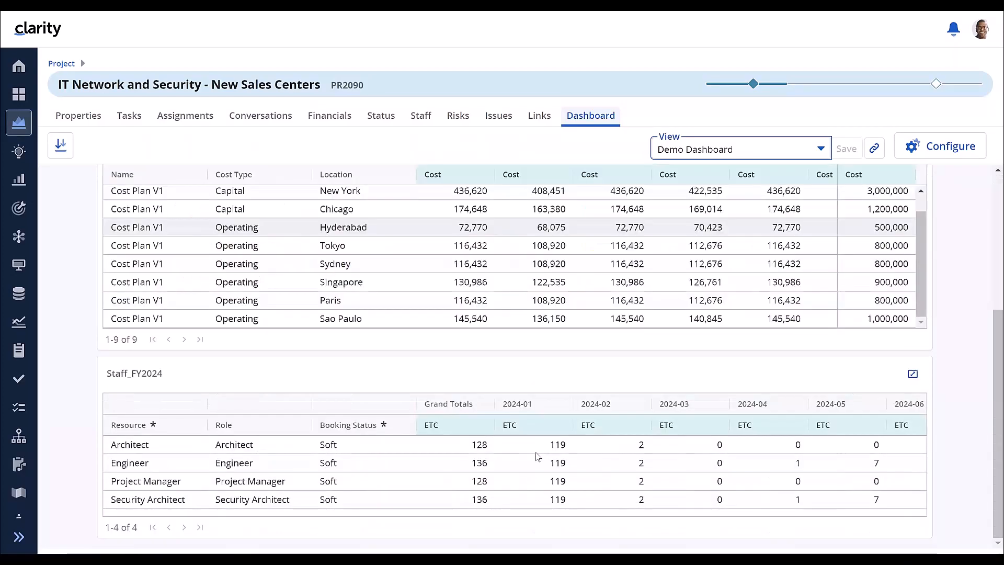
scroll(536, 455, up, 3)
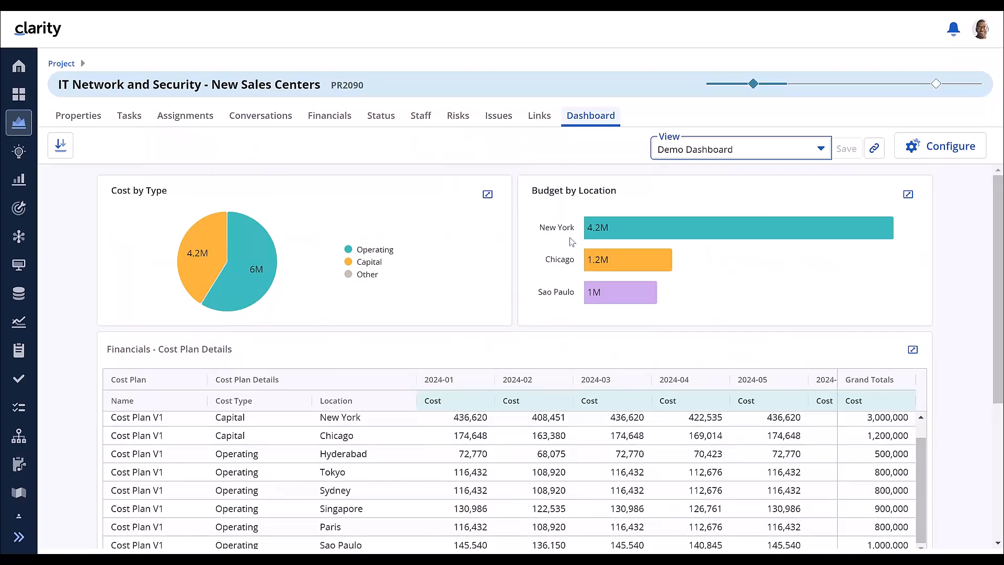
scroll(616, 340, down, 2)
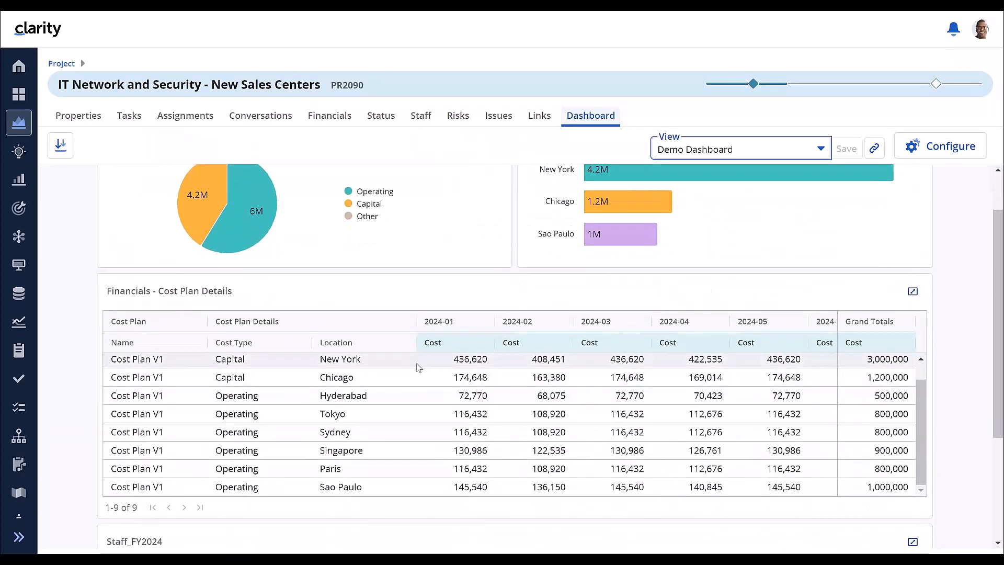
scroll(705, 418, right, 2)
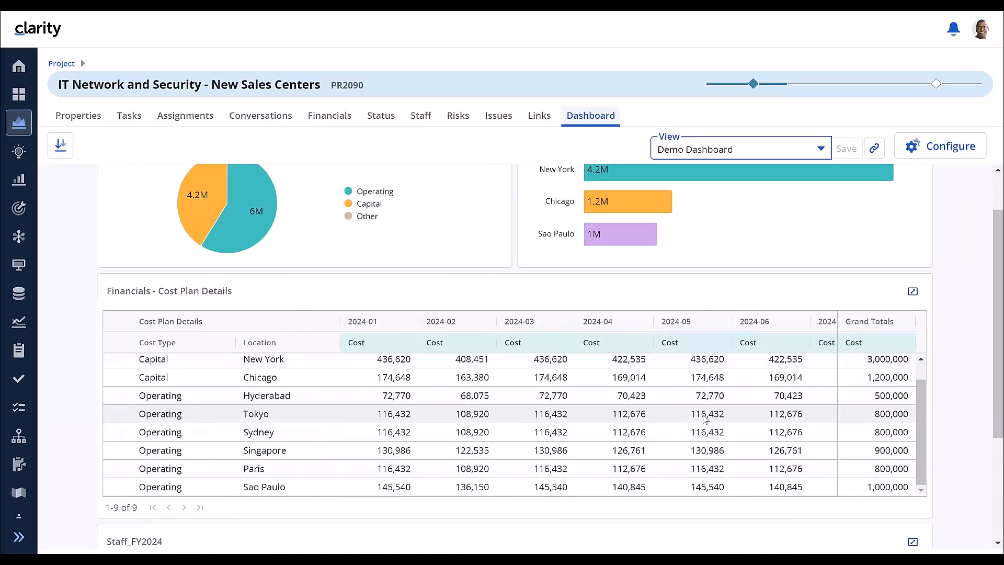
scroll(705, 418, left, 2)
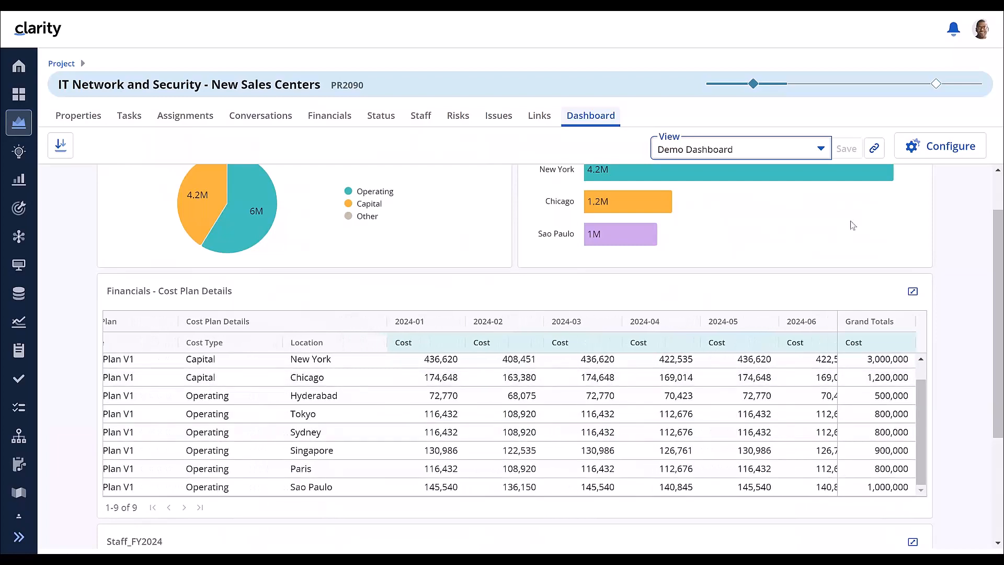
Reopen the dashboard configuration and set the view's Totals option to Sum of Periods.
click(919, 148)
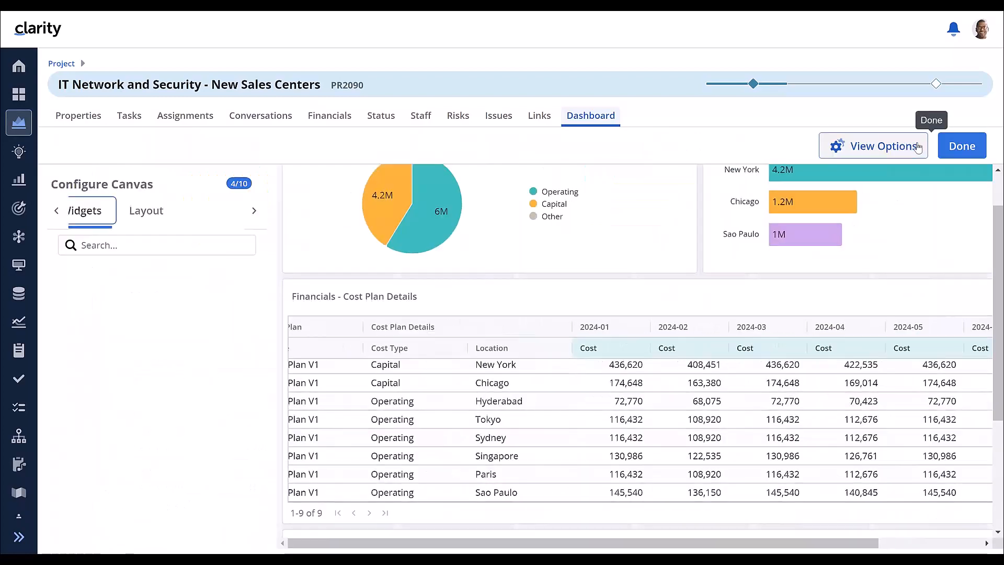
click(861, 149)
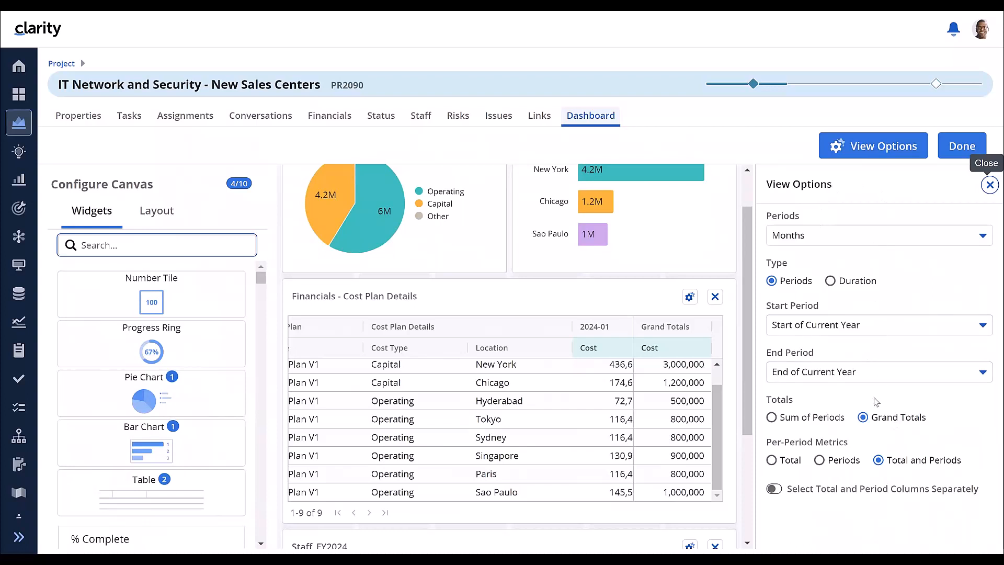
click(772, 418)
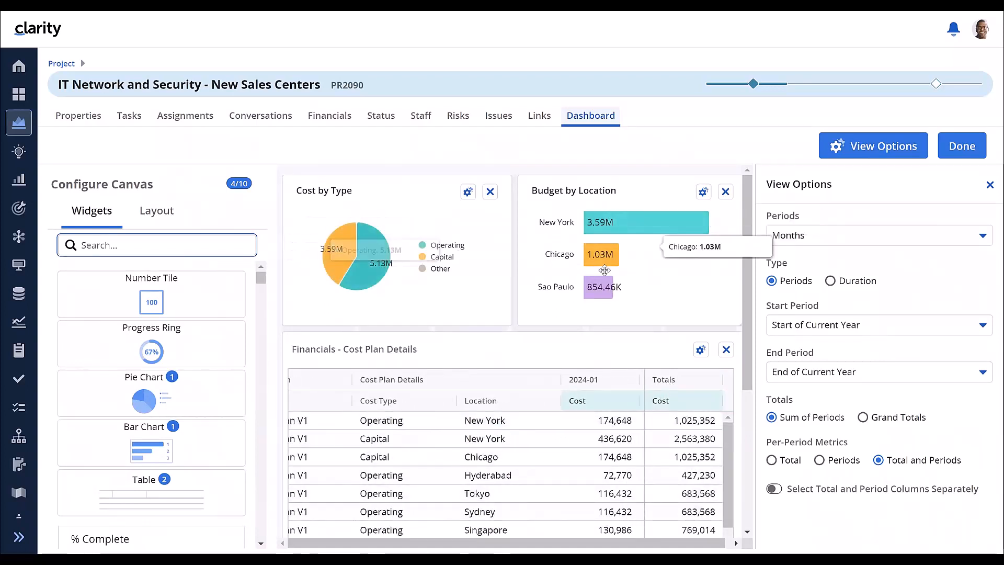
drag(749, 210, 768, 194)
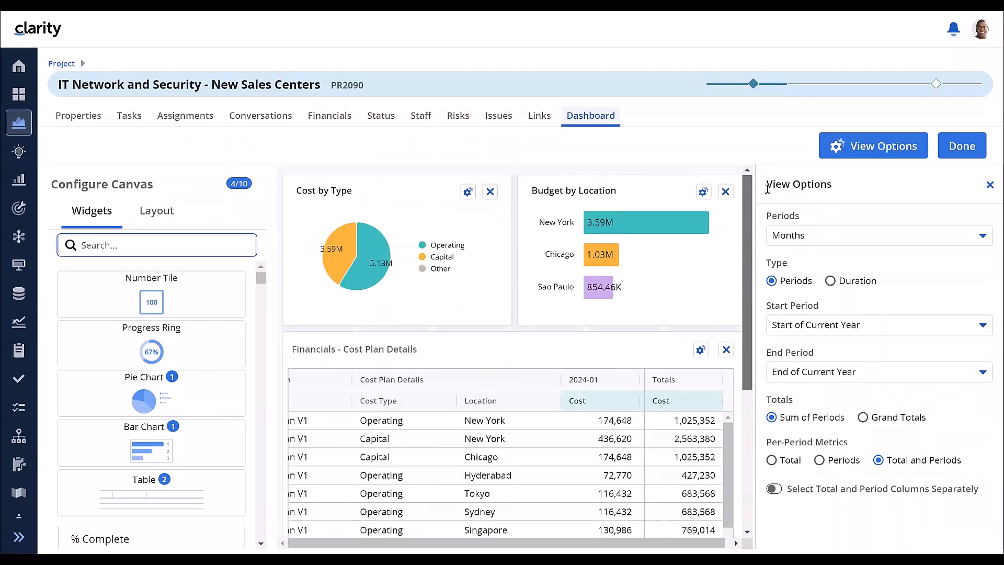
Open the Financials - Cost Plan Details table's configuration, hide its column list and set the money decimal display to 0.00.
click(702, 350)
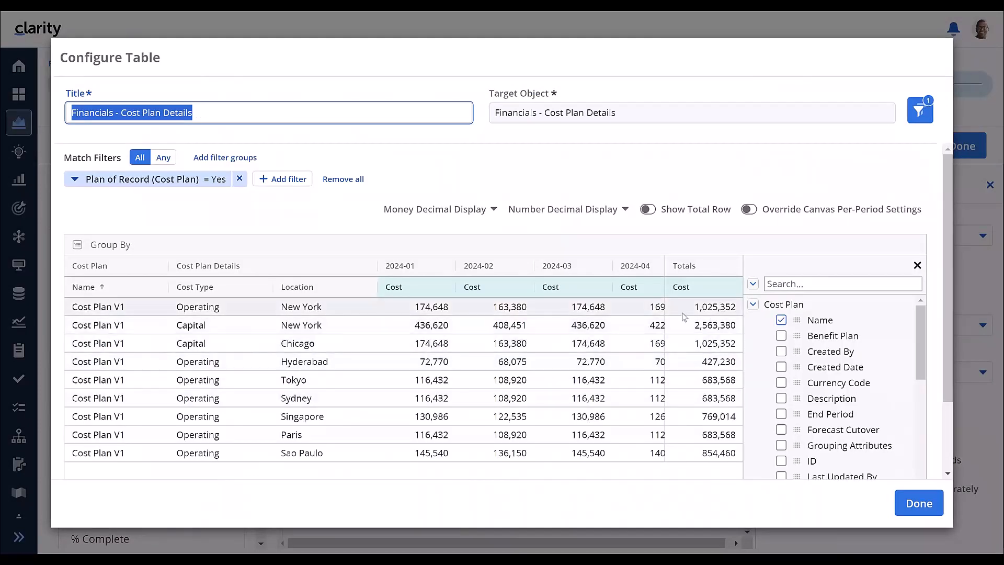
click(918, 265)
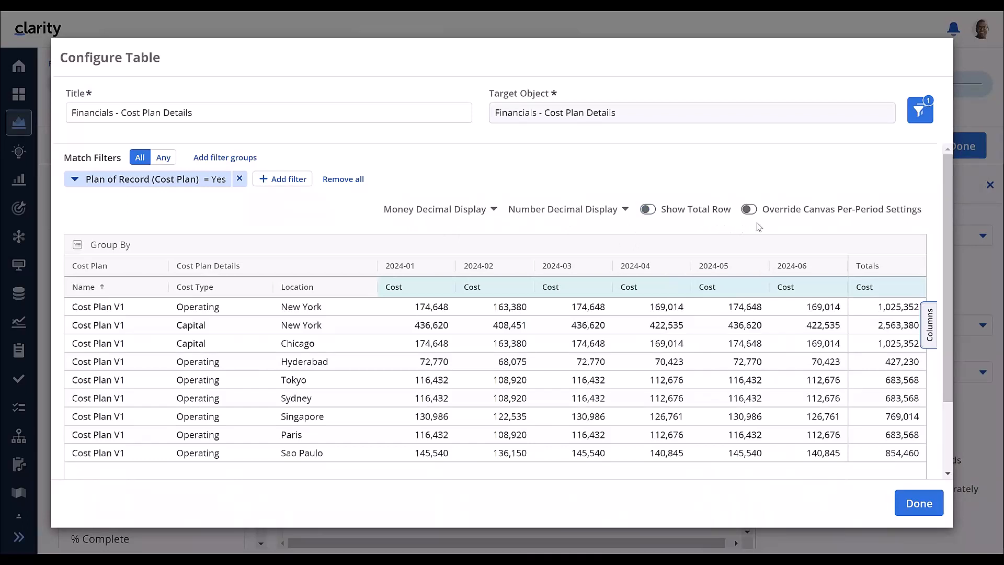
click(829, 209)
click(493, 212)
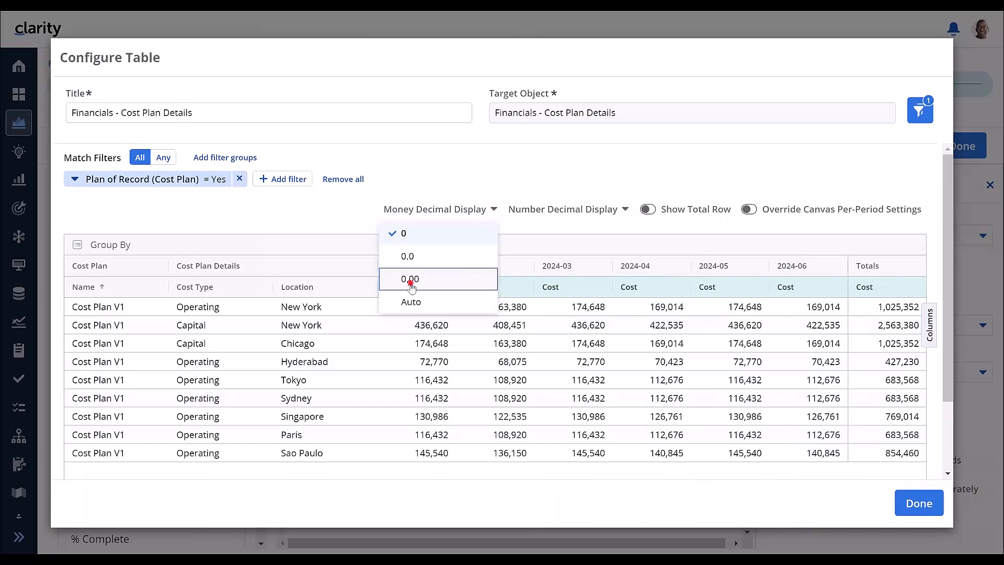
click(412, 280)
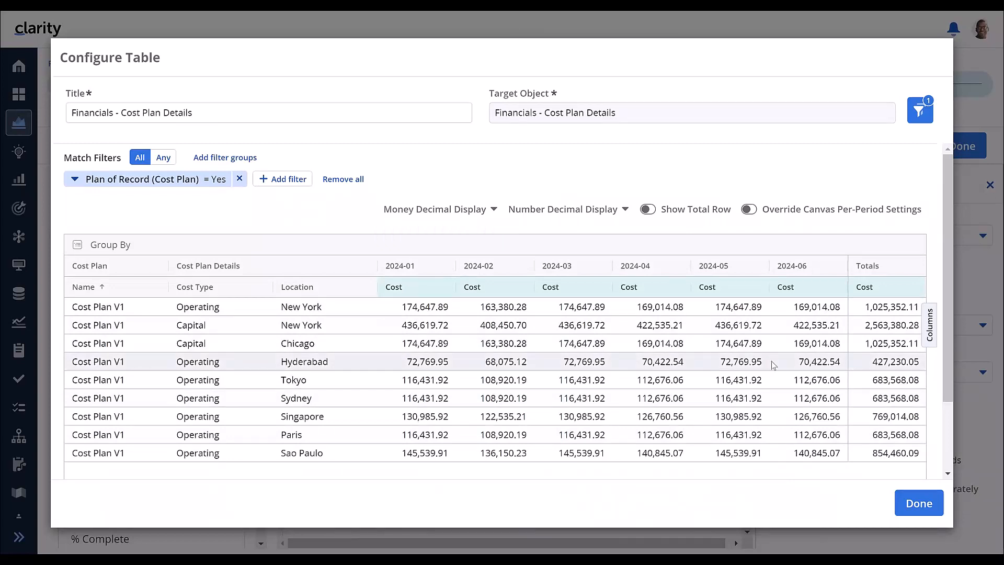
Override the canvas per-period settings for the cost plan table with an end period of 2024-06 and apply the table configuration.
click(752, 210)
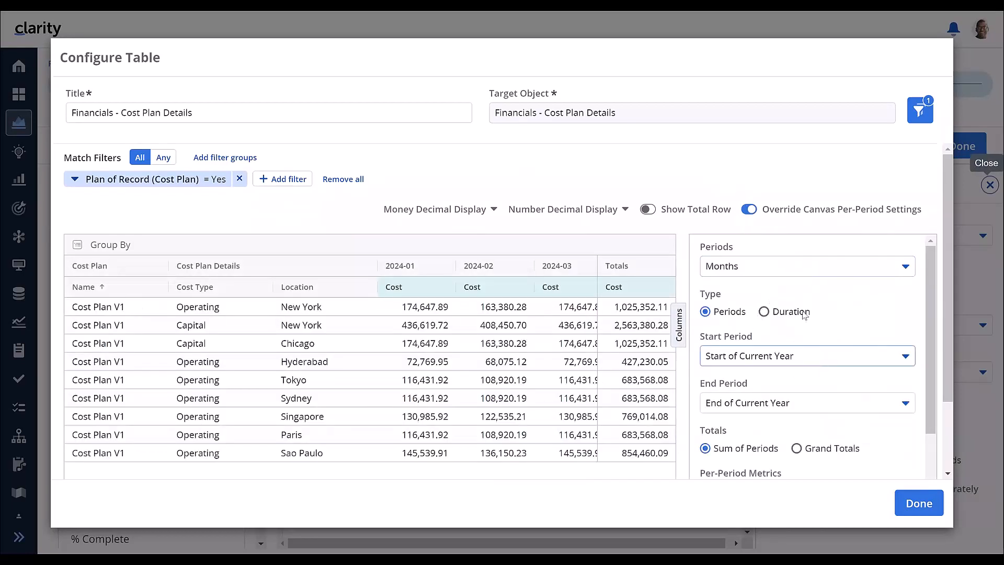
scroll(771, 403, down, 2)
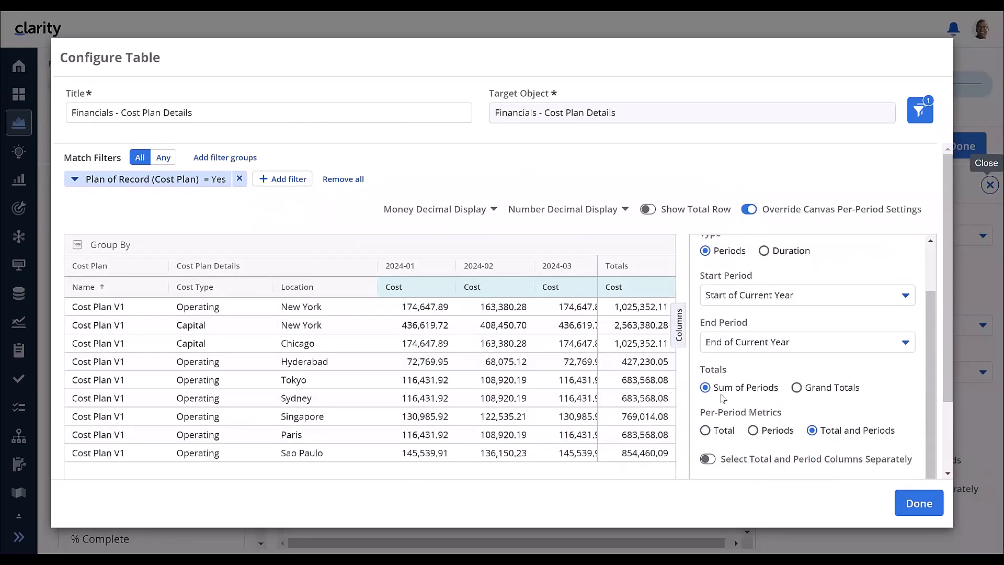
scroll(747, 444, down, 2)
scroll(747, 444, up, 4)
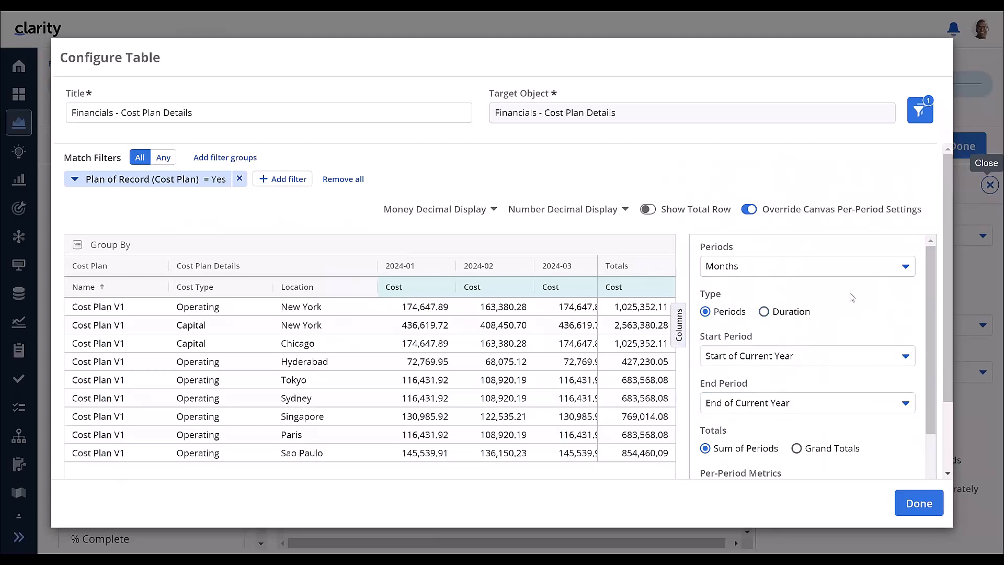
click(825, 411)
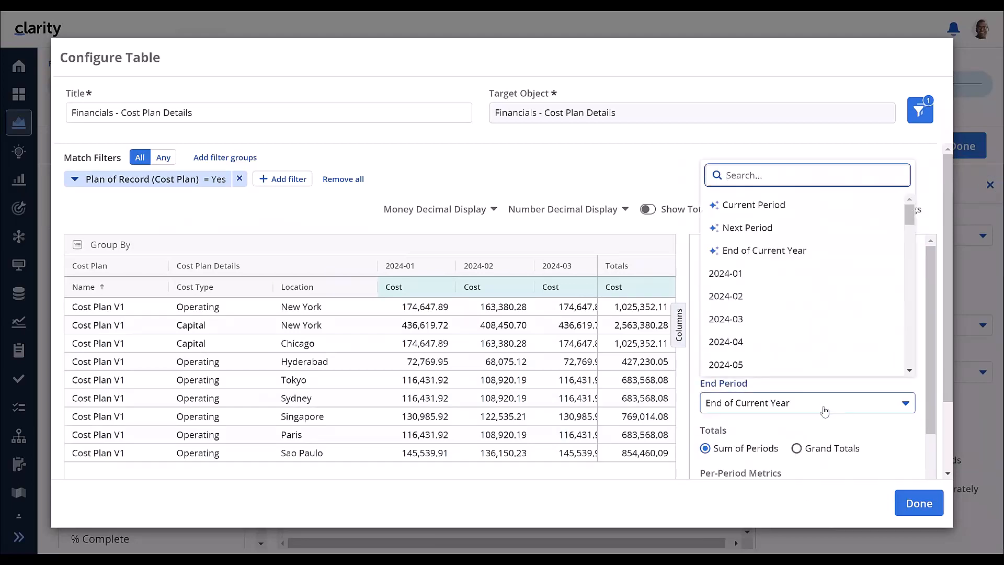
scroll(778, 346, down, 1)
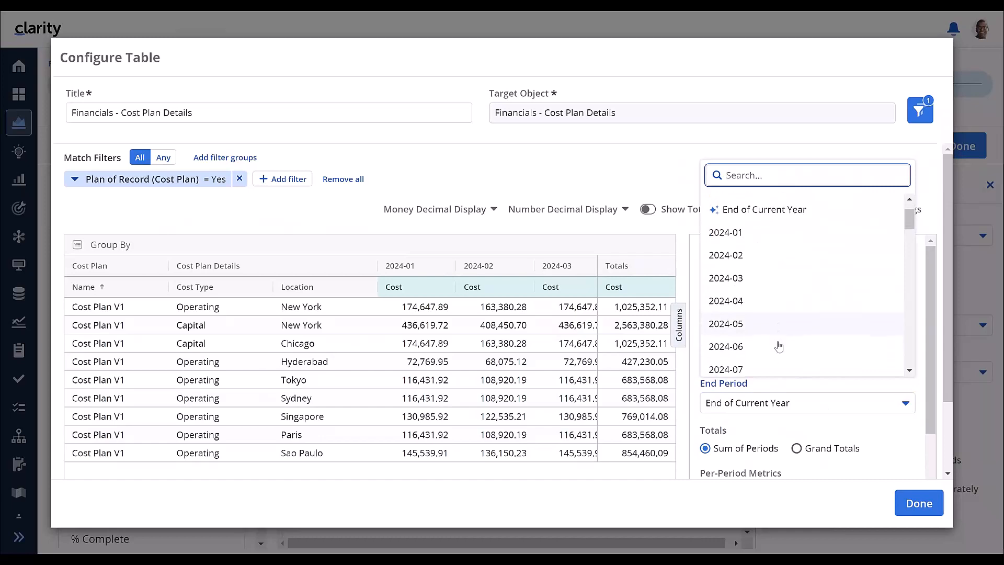
click(736, 345)
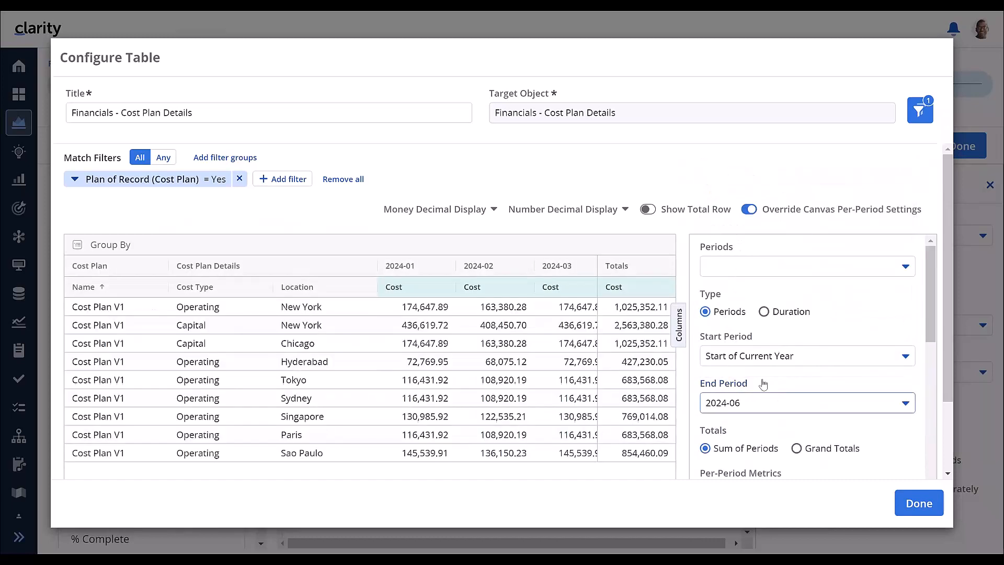
scroll(554, 351, right, 5)
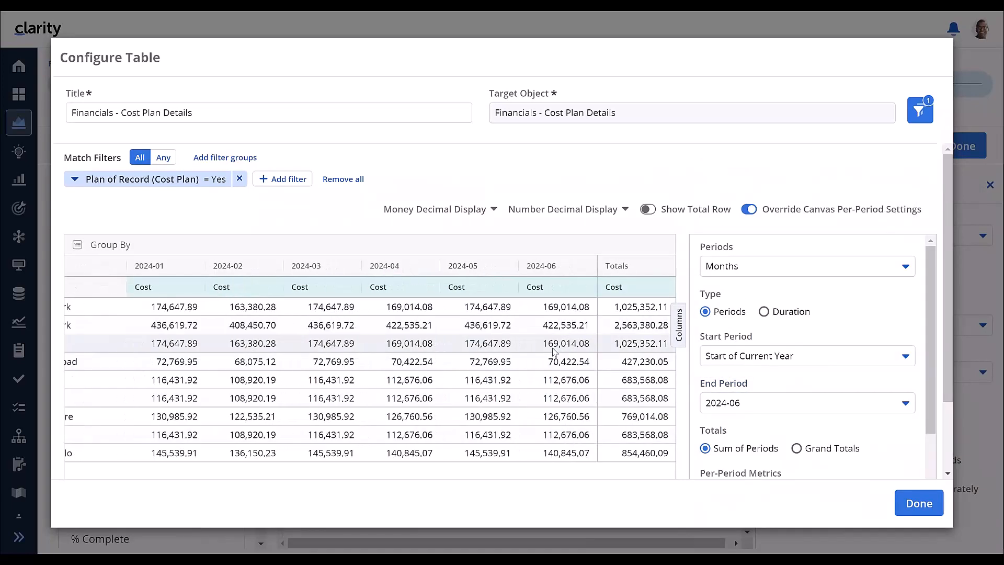
click(919, 504)
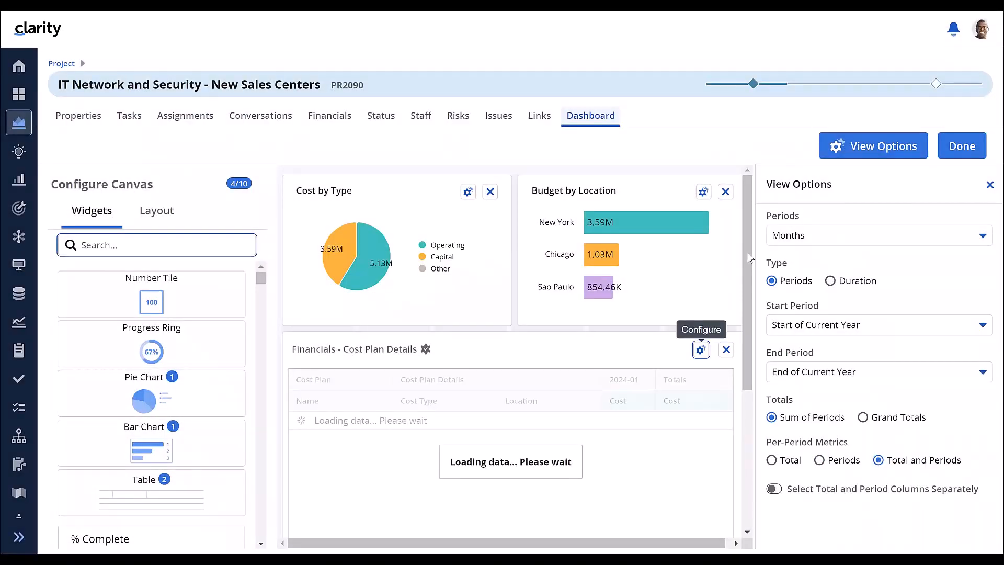
Finish configuring the dashboard and check the monthly columns and override indicator of the Cost Plan Details table.
drag(749, 309, 761, 396)
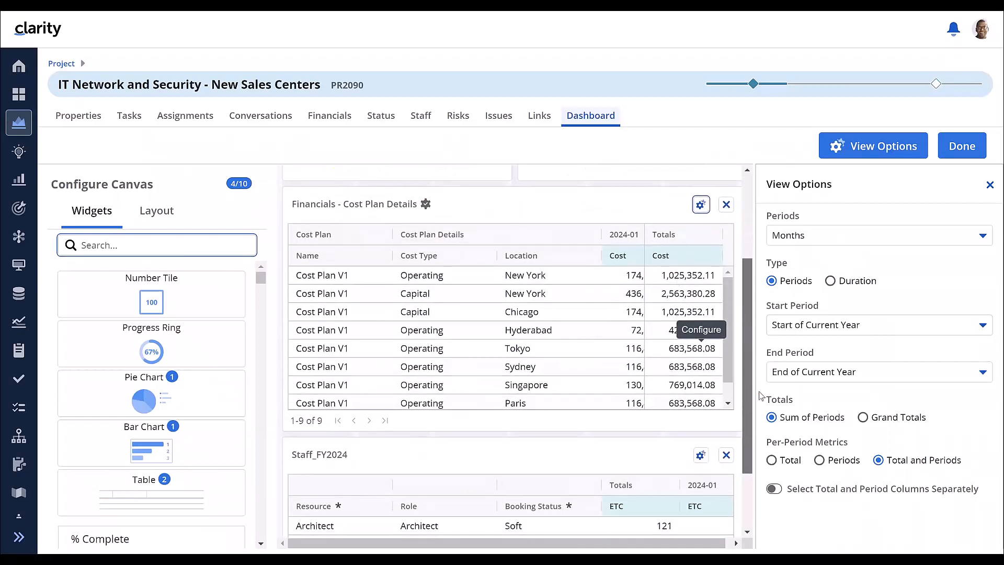
click(966, 148)
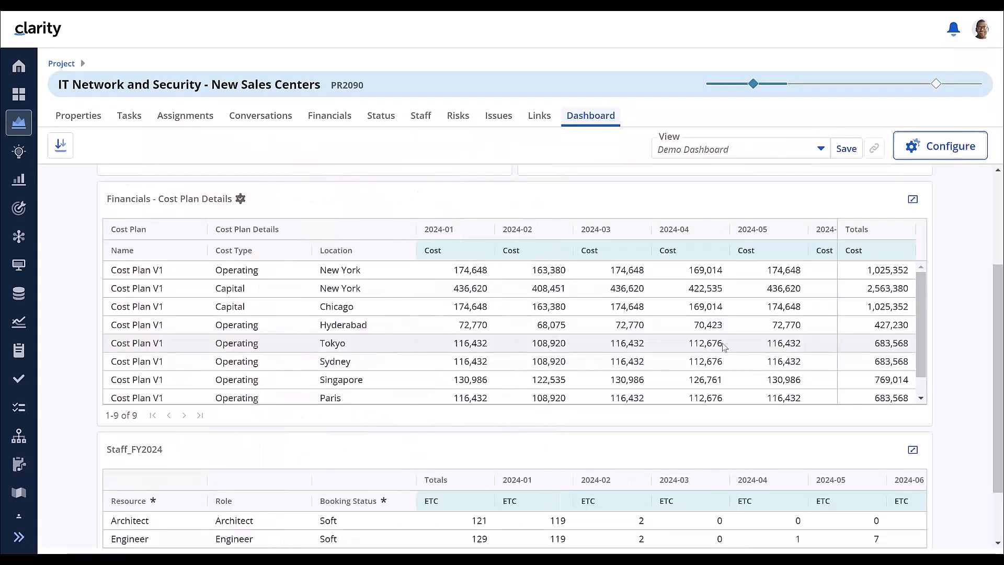
scroll(724, 347, right, 2)
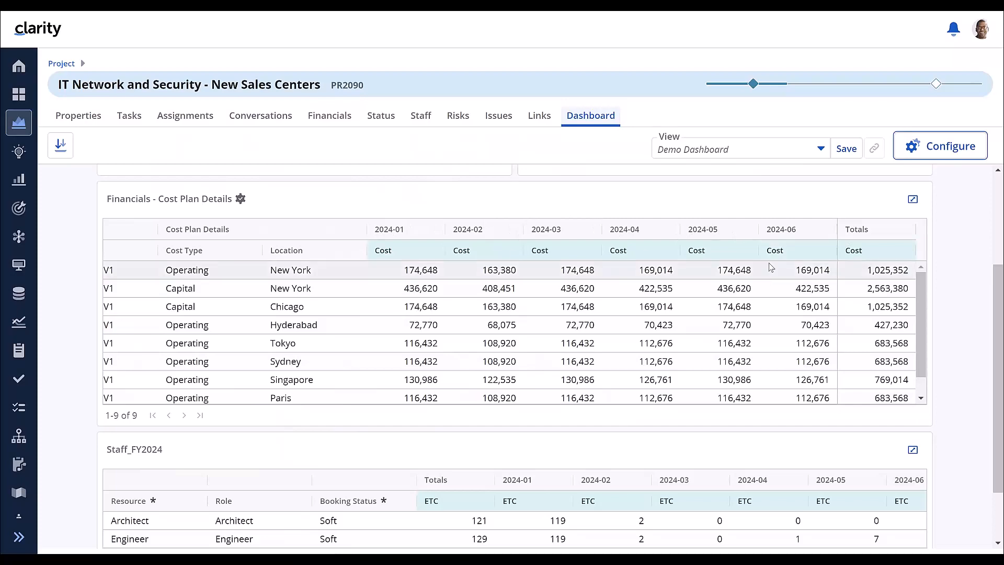
scroll(770, 308, up, 1)
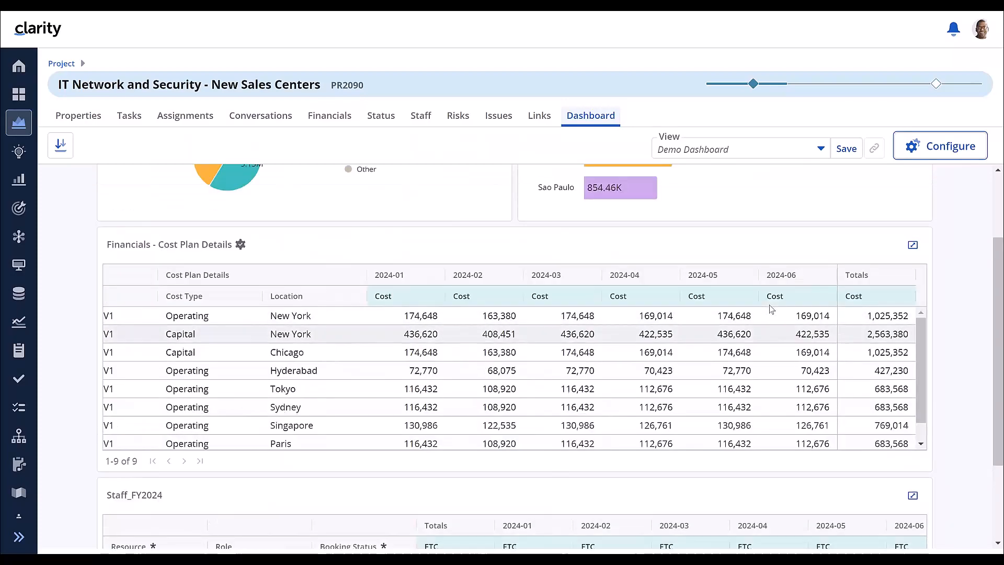
mouse_move(241, 269)
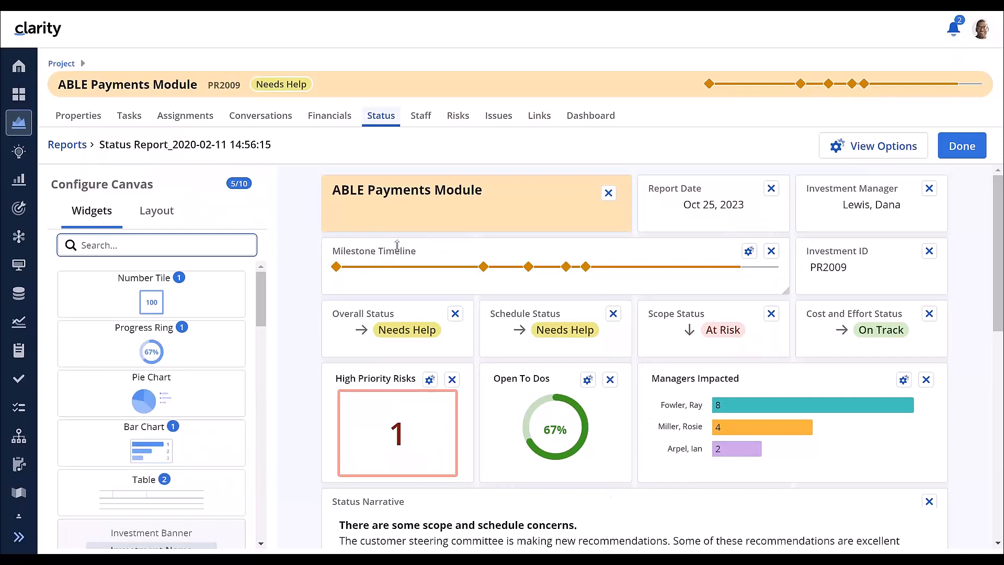
Configure the status report's Milestone Timeline to show Start and Finish, Milestone Dates, Milestone Names and Today, and save it.
click(748, 252)
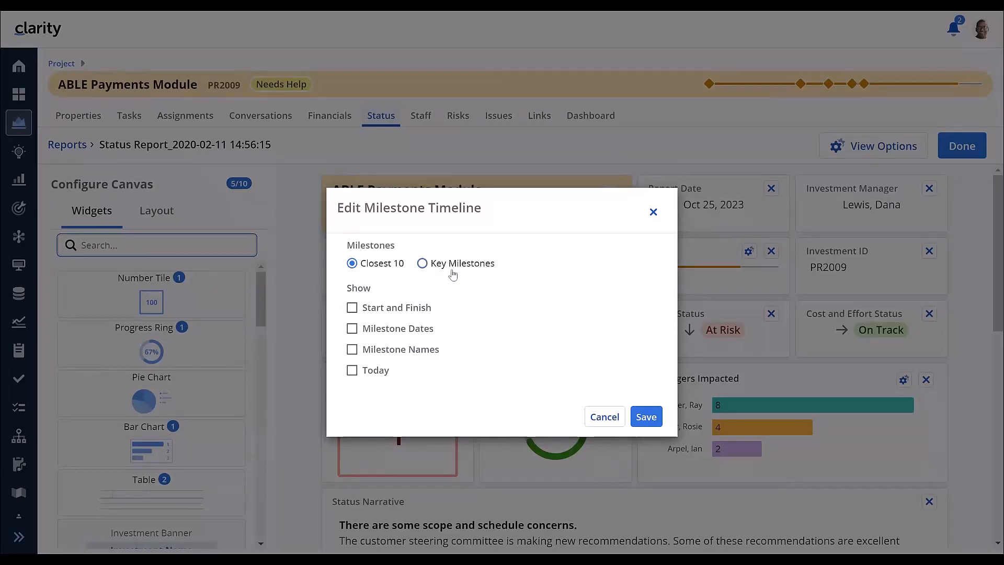
click(352, 309)
click(352, 329)
click(353, 350)
click(352, 370)
click(643, 417)
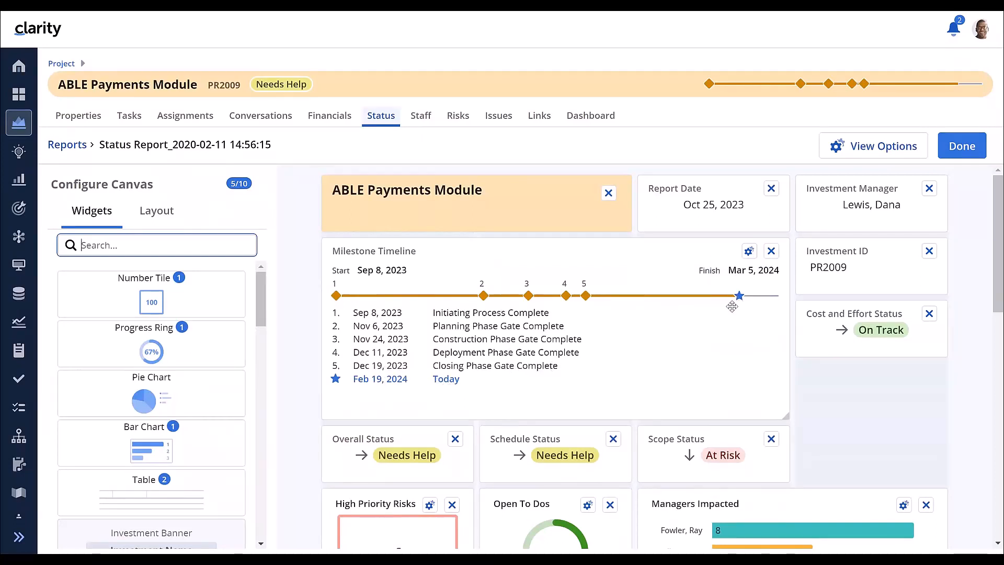
mouse_move(734, 300)
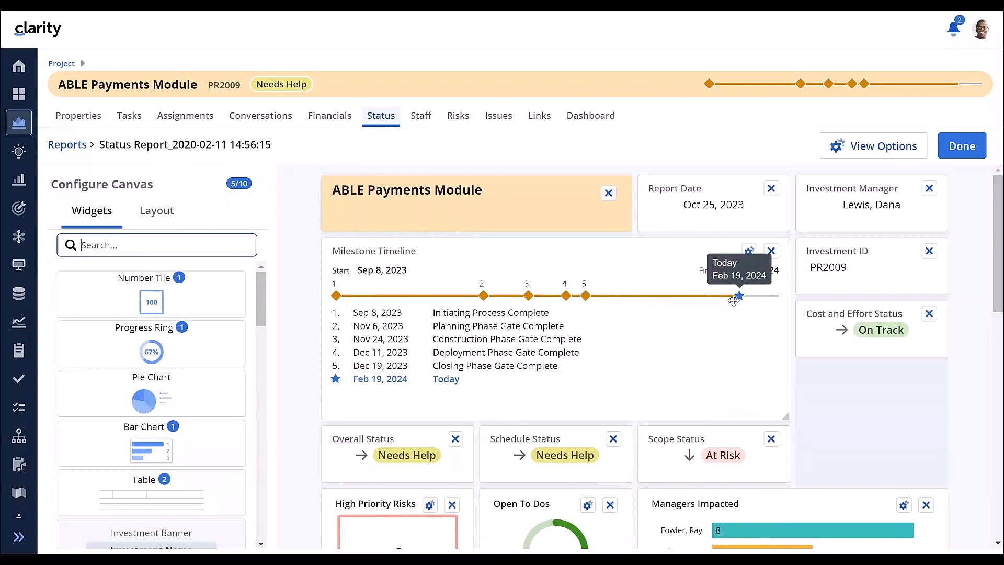